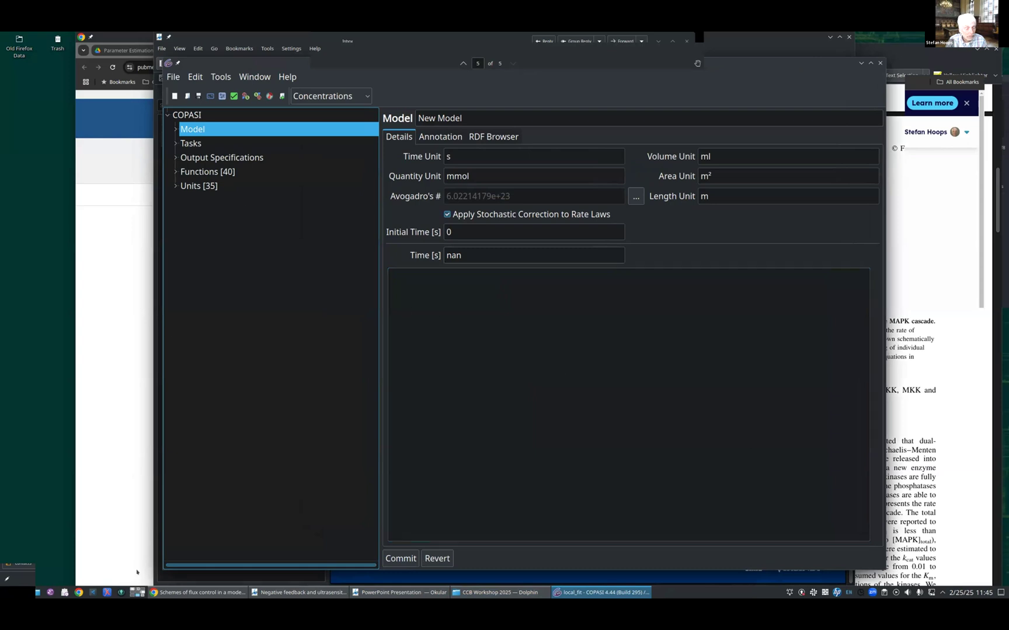
Step: Display the model's list of biochemical reactions with the reaction equations and rate laws shown at full width
drag(148, 547, 115, 543)
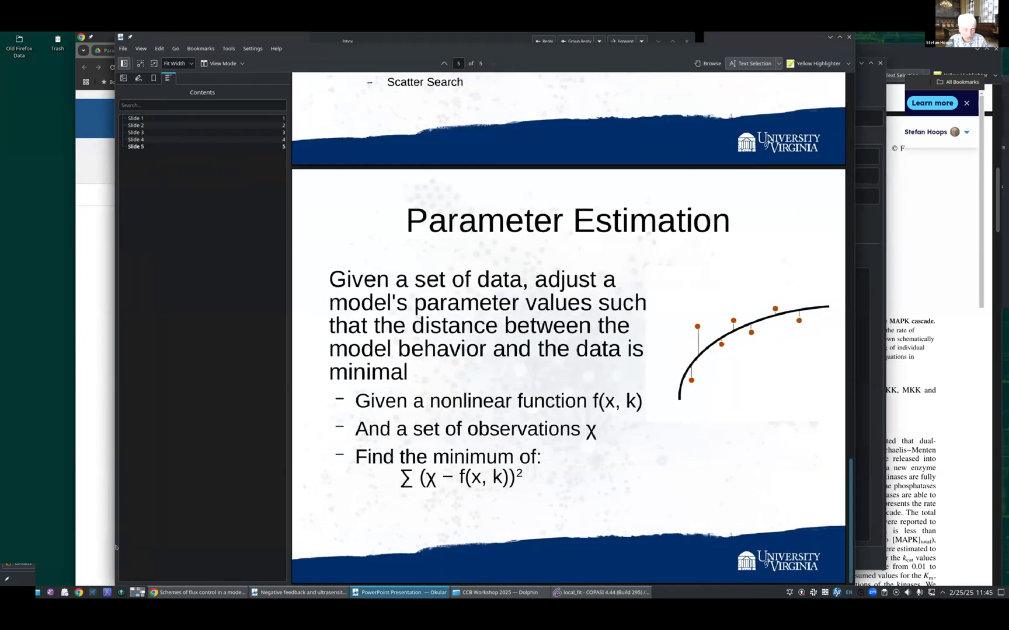
key(alt+Tab)
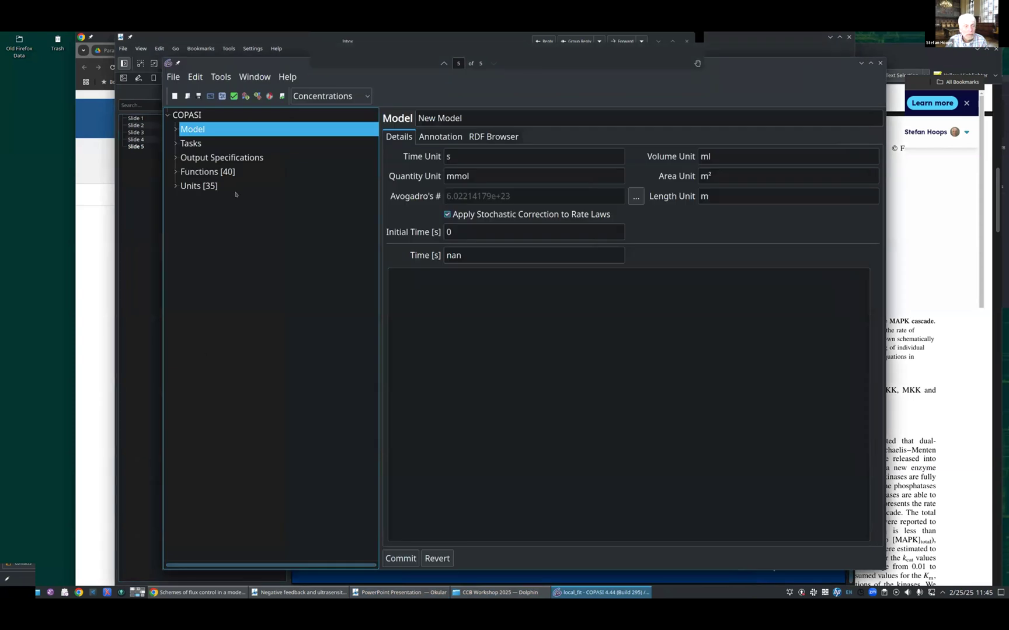
click(174, 130)
click(183, 143)
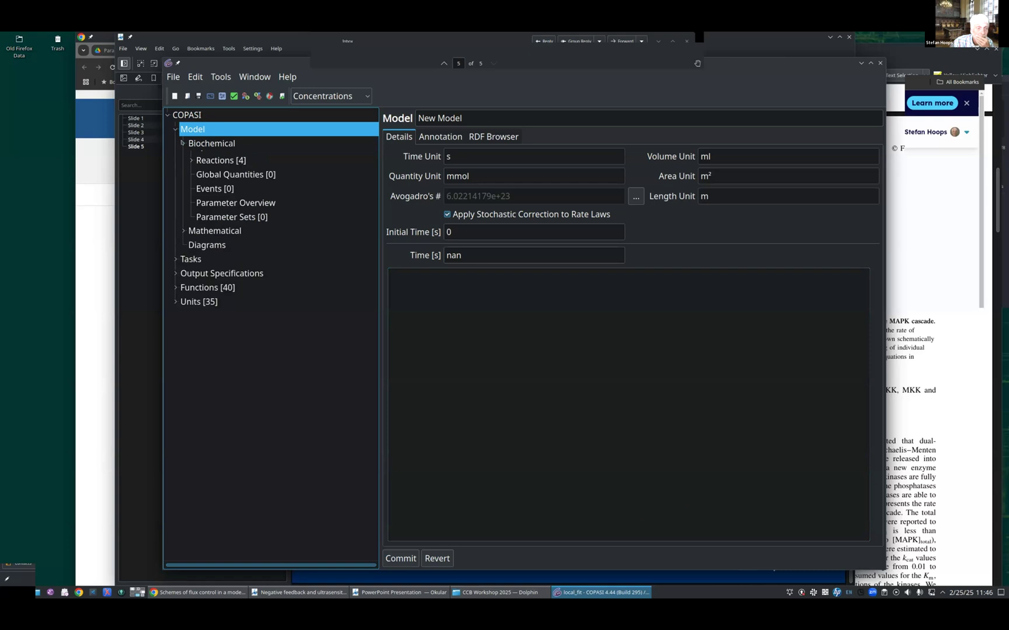
click(202, 172)
click(209, 186)
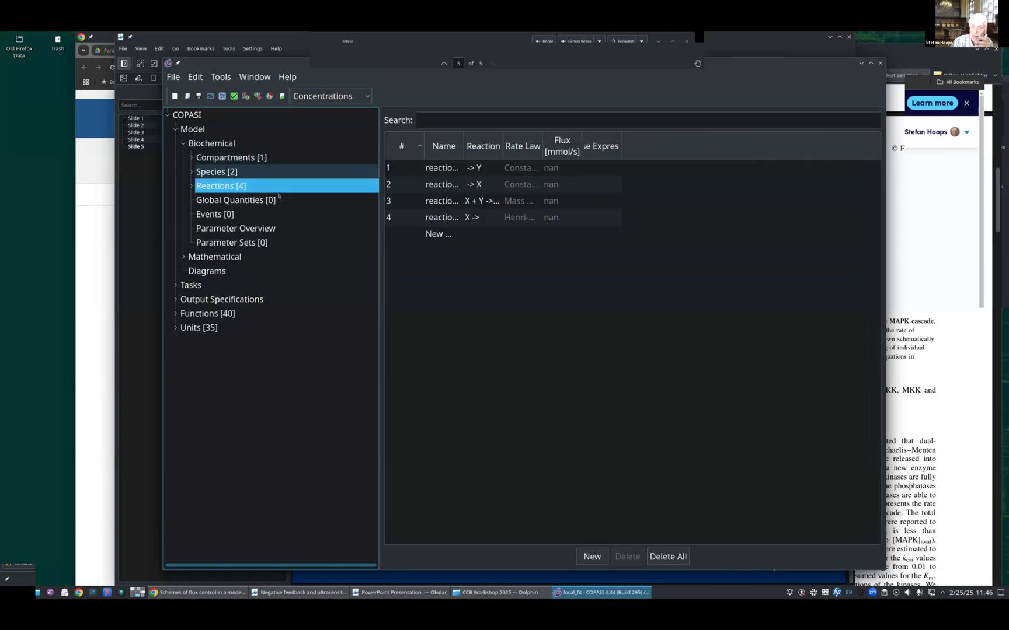
double_click(542, 145)
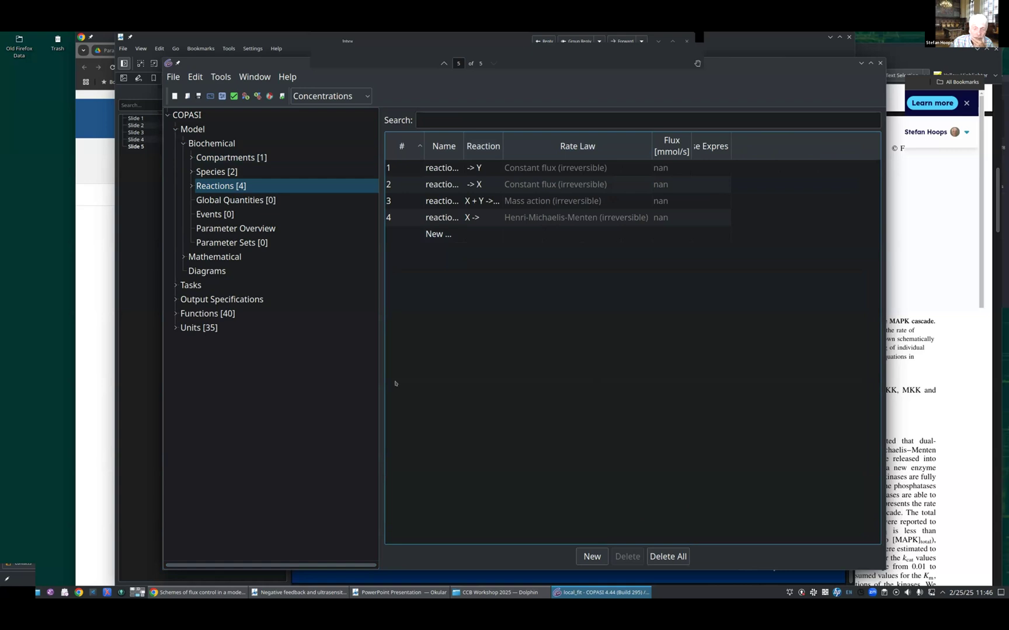
double_click(503, 146)
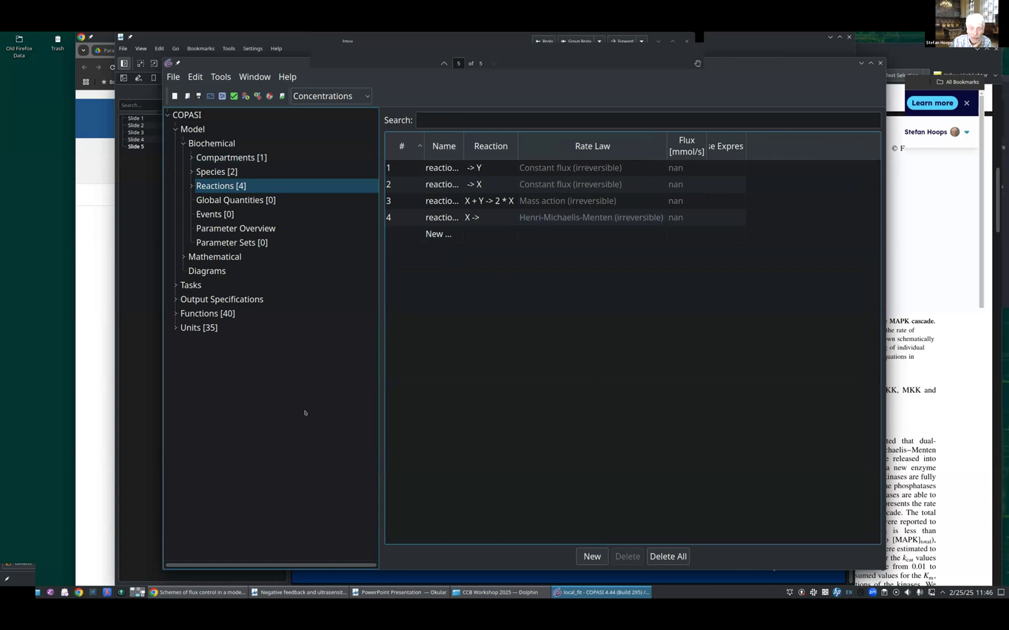
Step: Open local_data2.txt from the local_minima folder to examine the time course data, and close the file
click(174, 286)
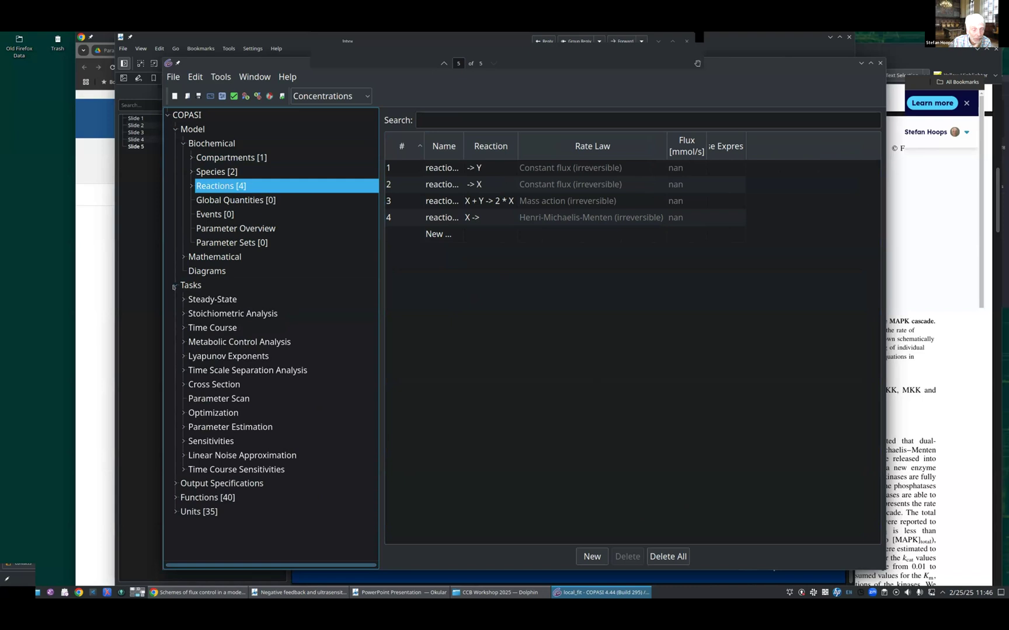
click(483, 593)
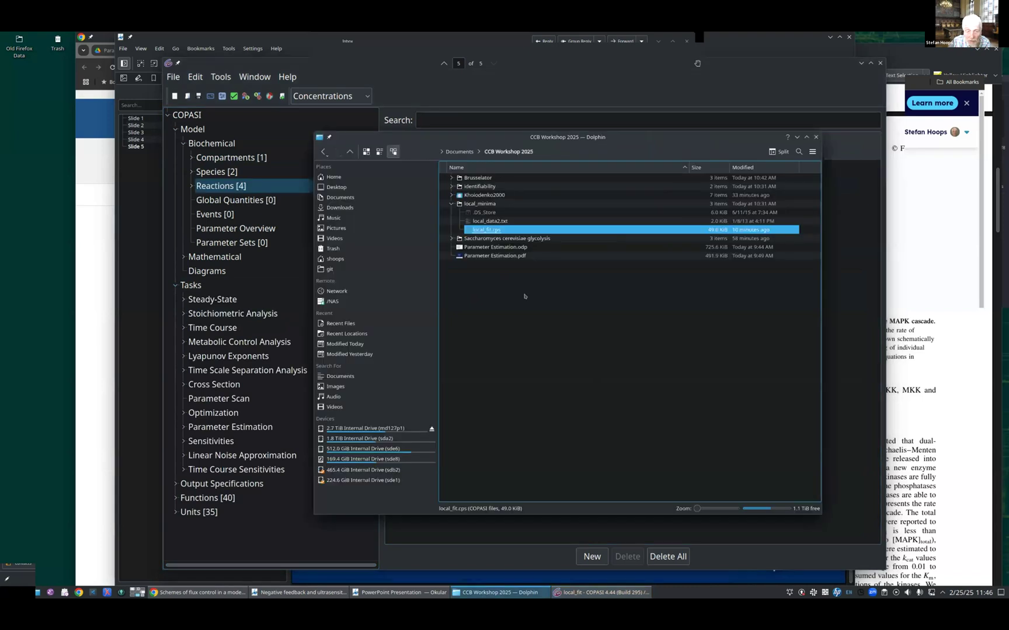
double_click(499, 223)
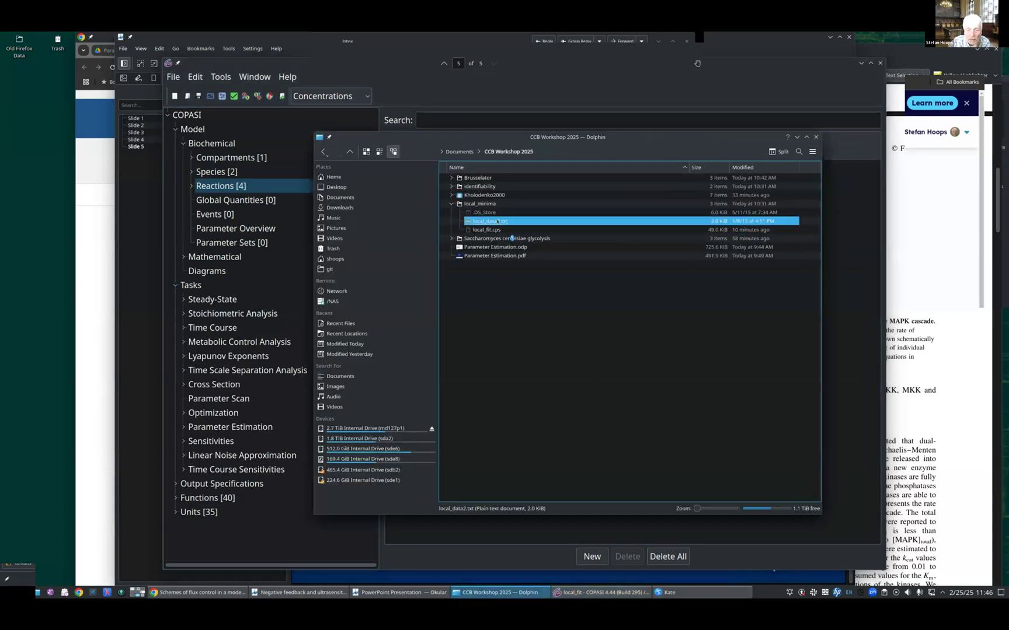
right_click(500, 224)
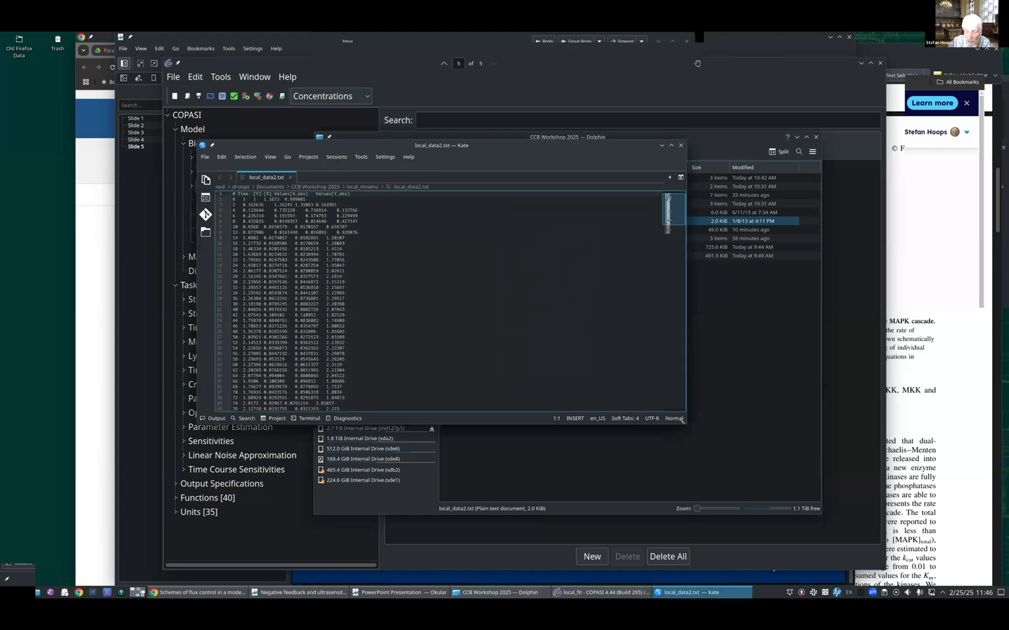
drag(451, 142, 524, 121)
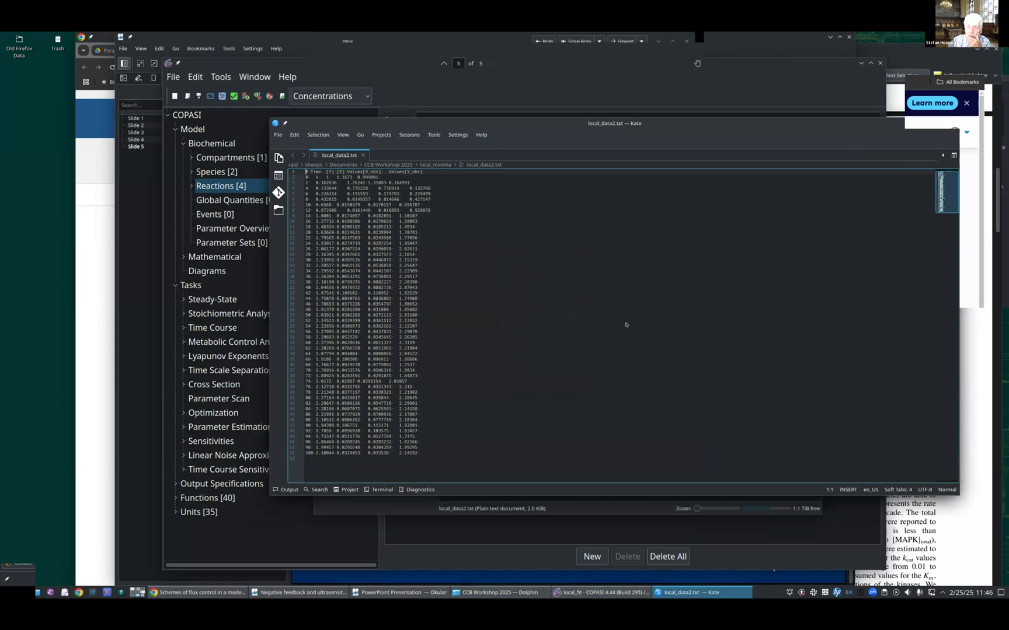
drag(837, 127, 799, 127)
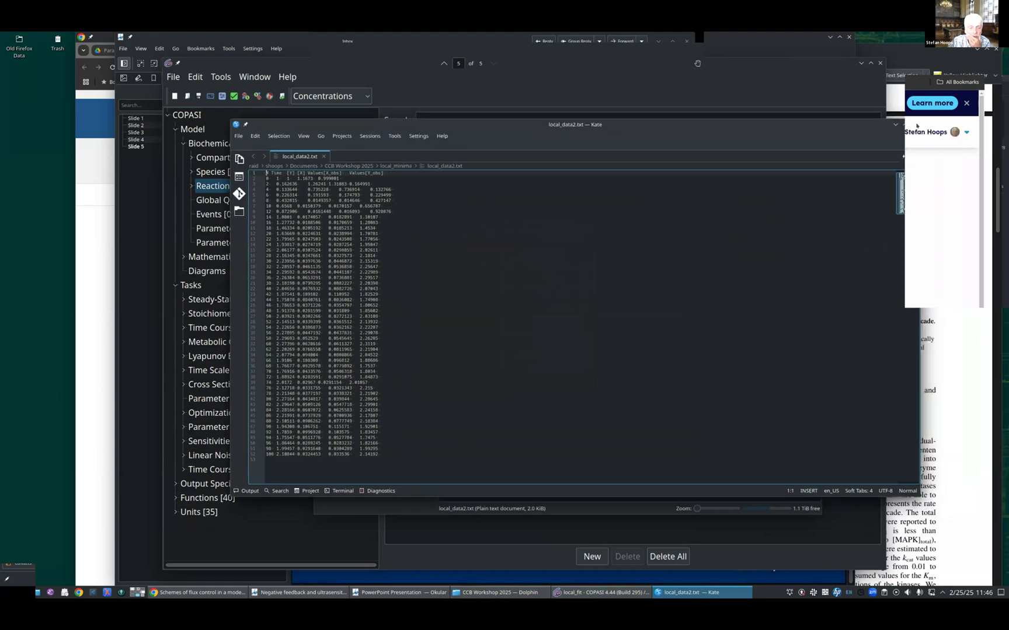
click(916, 125)
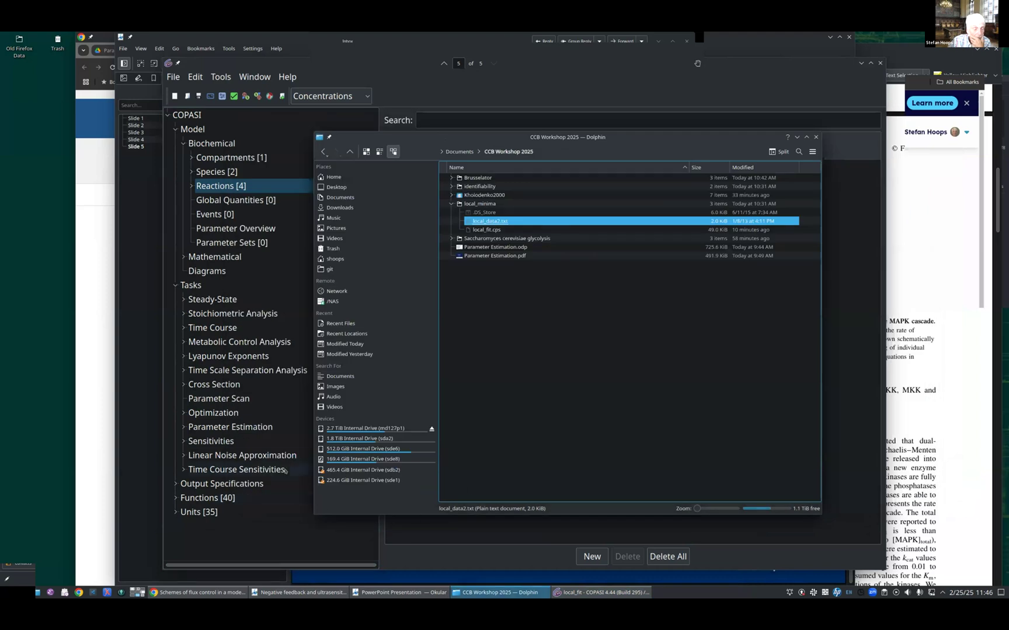
Step: Open the experimental data of the Parameter Estimation task and enlarge the view to examine the column mapping
click(213, 431)
click(212, 431)
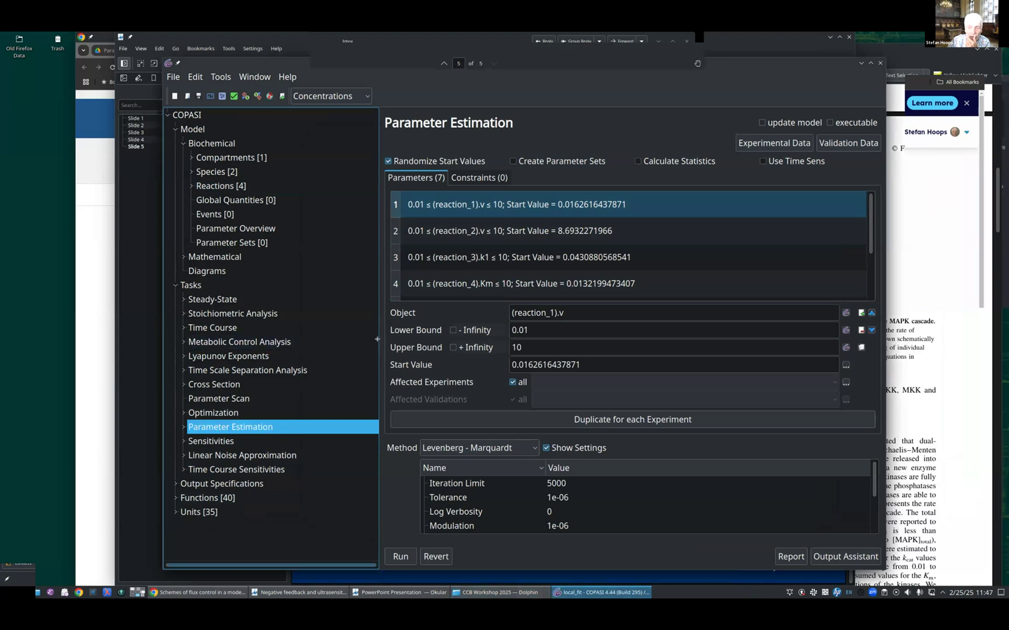
drag(377, 339, 338, 339)
click(752, 146)
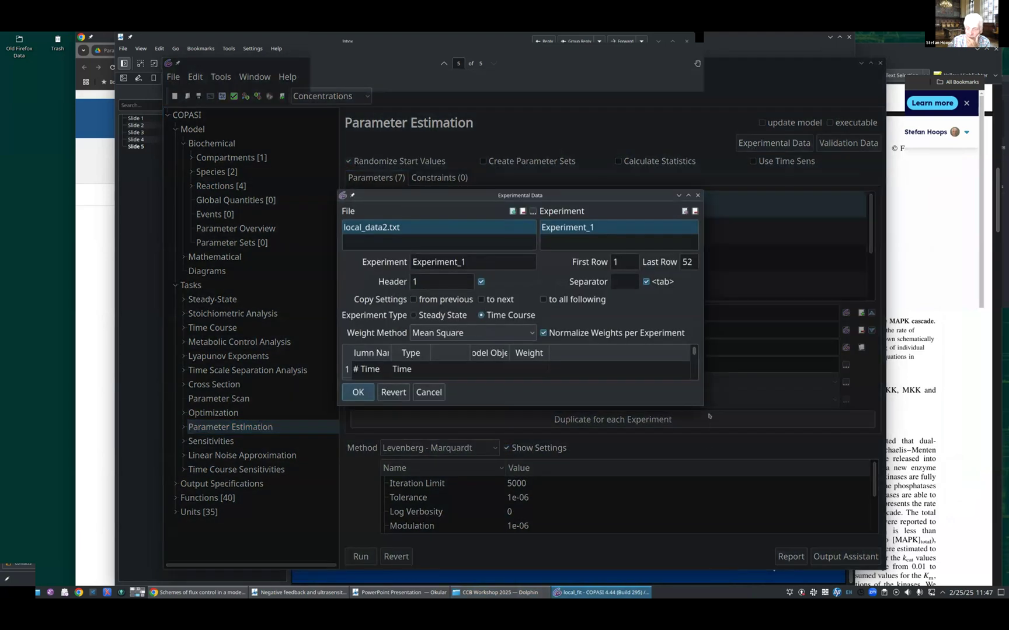
drag(697, 402, 794, 496)
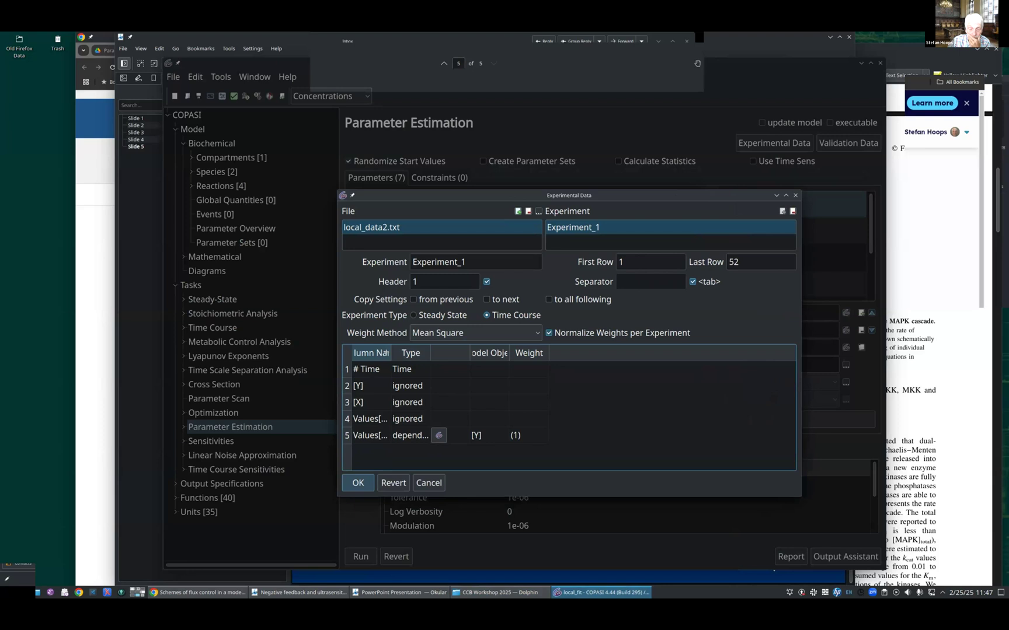
double_click(390, 354)
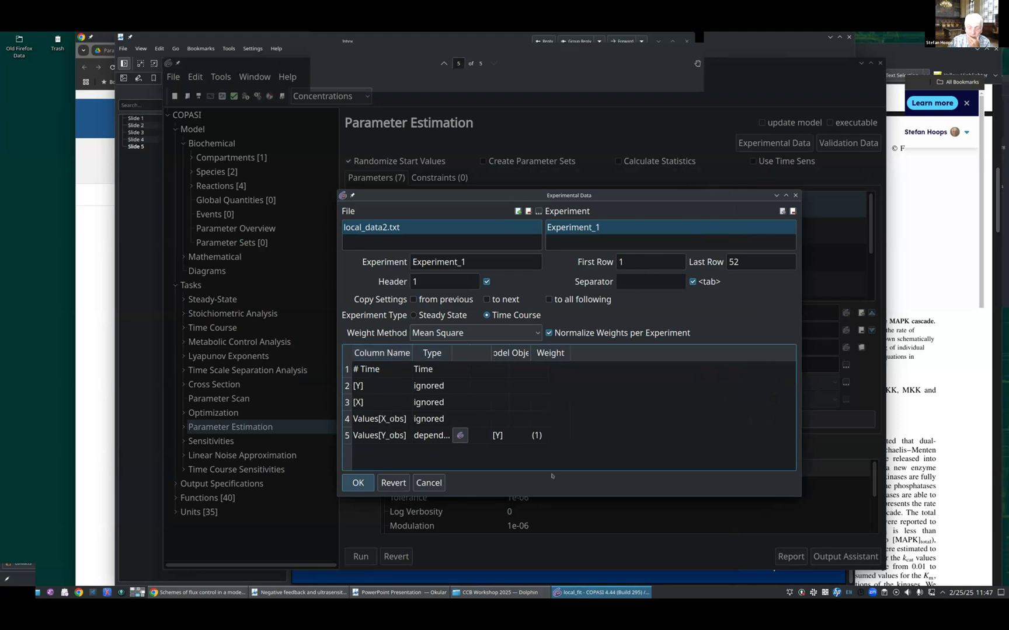
double_click(451, 353)
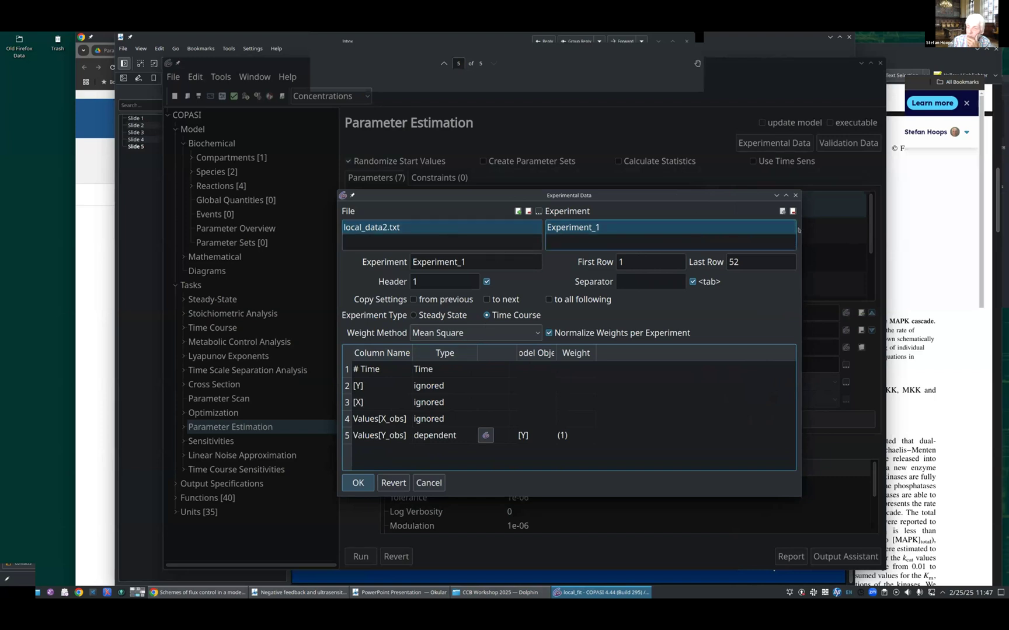
Step: Remove the data file from the experimental data and add local_data2.txt again from the local_minima folder
click(528, 211)
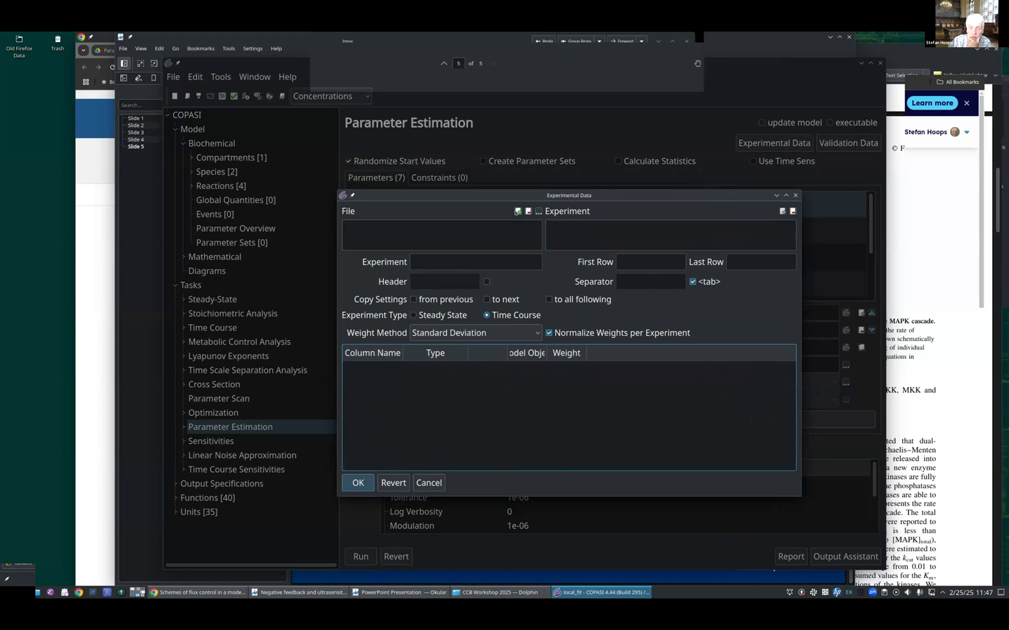
click(517, 212)
click(476, 185)
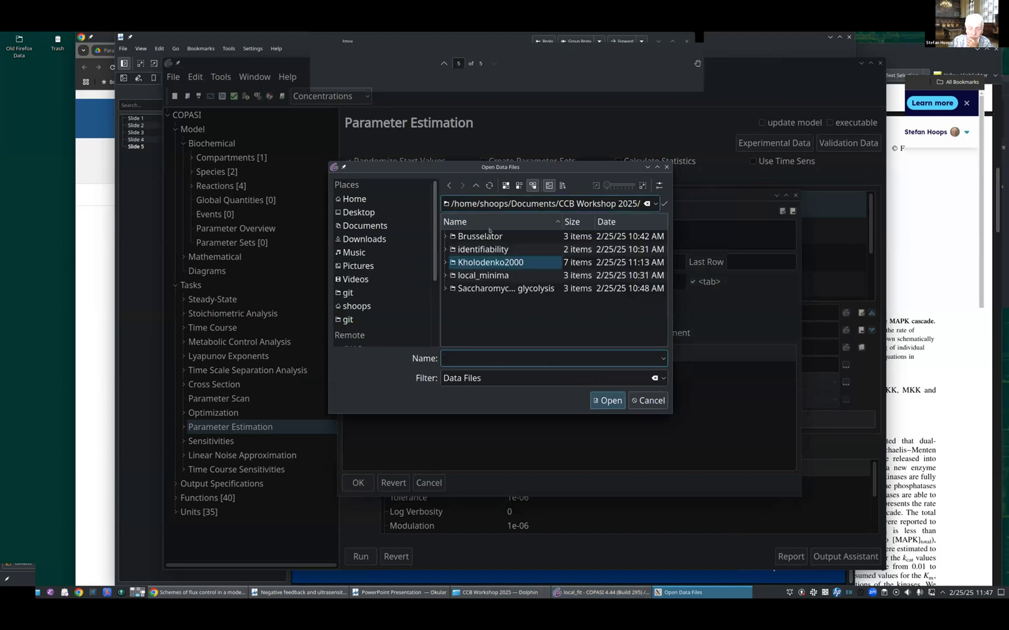
double_click(482, 275)
click(487, 236)
double_click(487, 236)
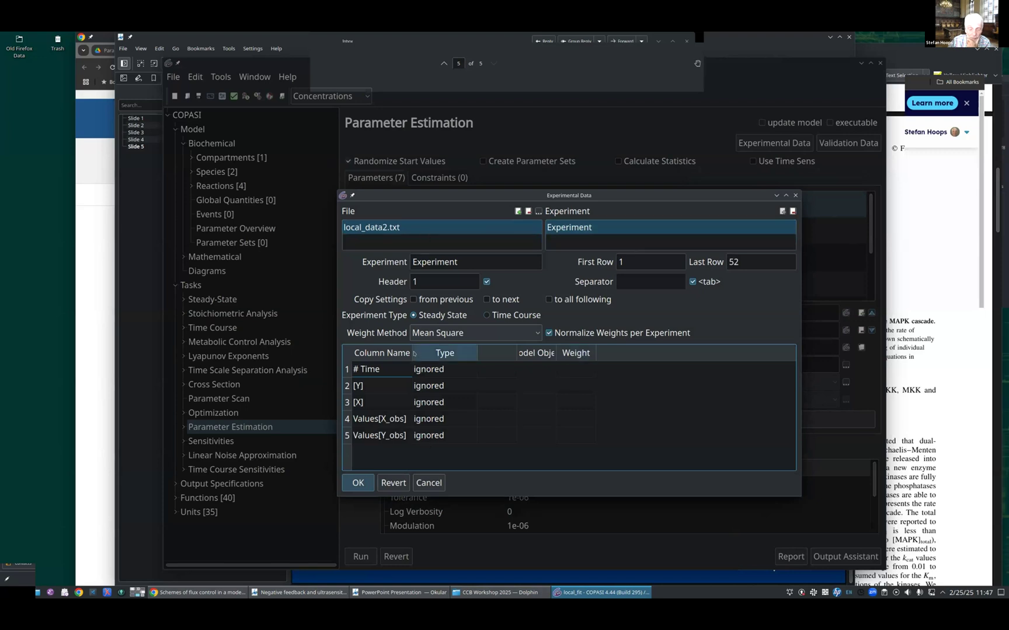
Step: Set the experiment type to Time Course and widen the Column Name and Model Object columns
drag(412, 354, 424, 354)
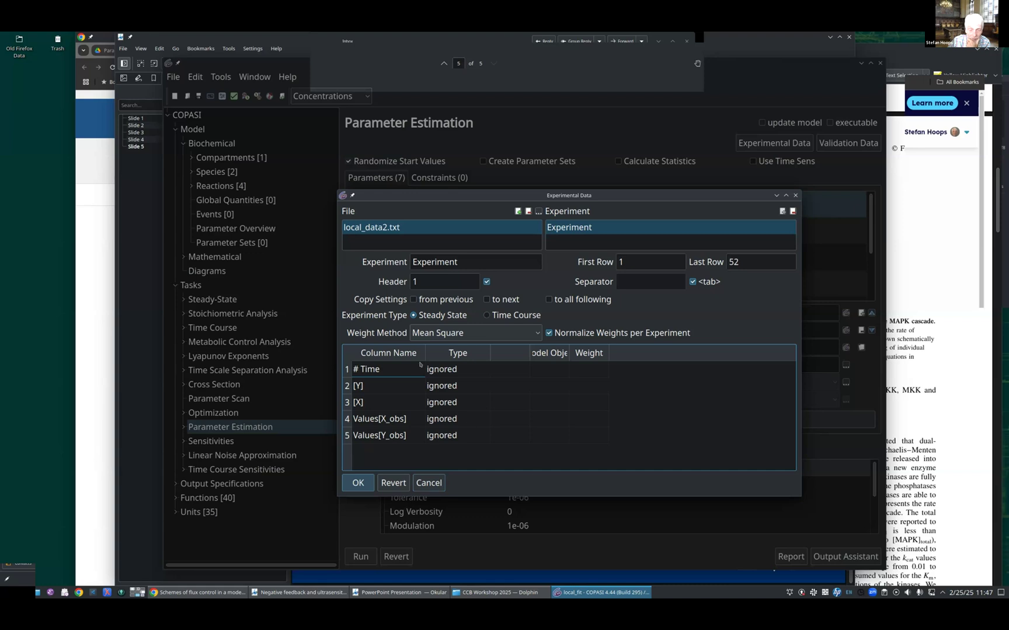
click(488, 316)
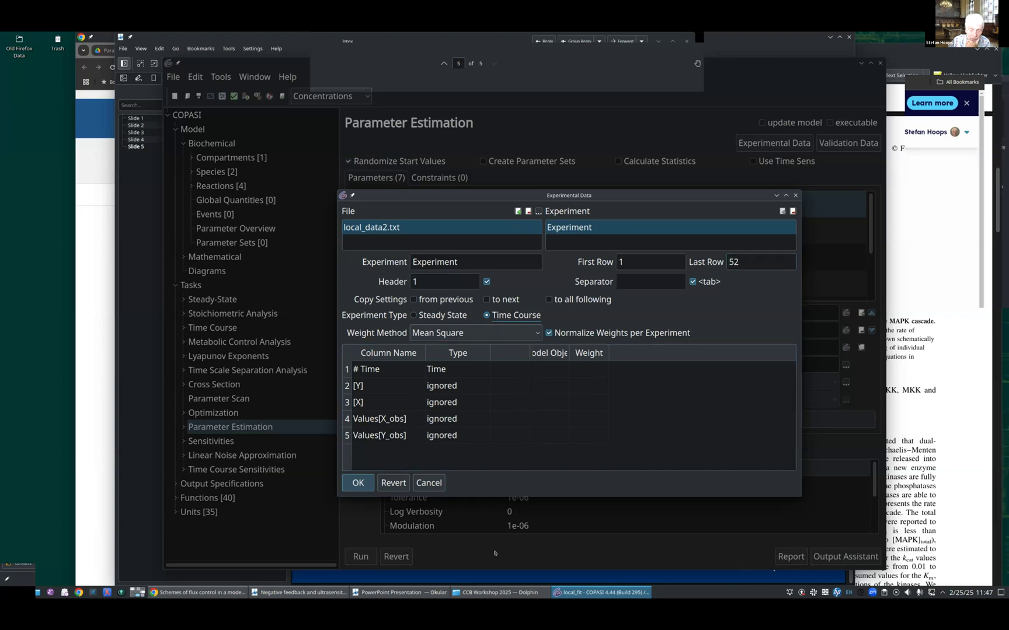
click(383, 371)
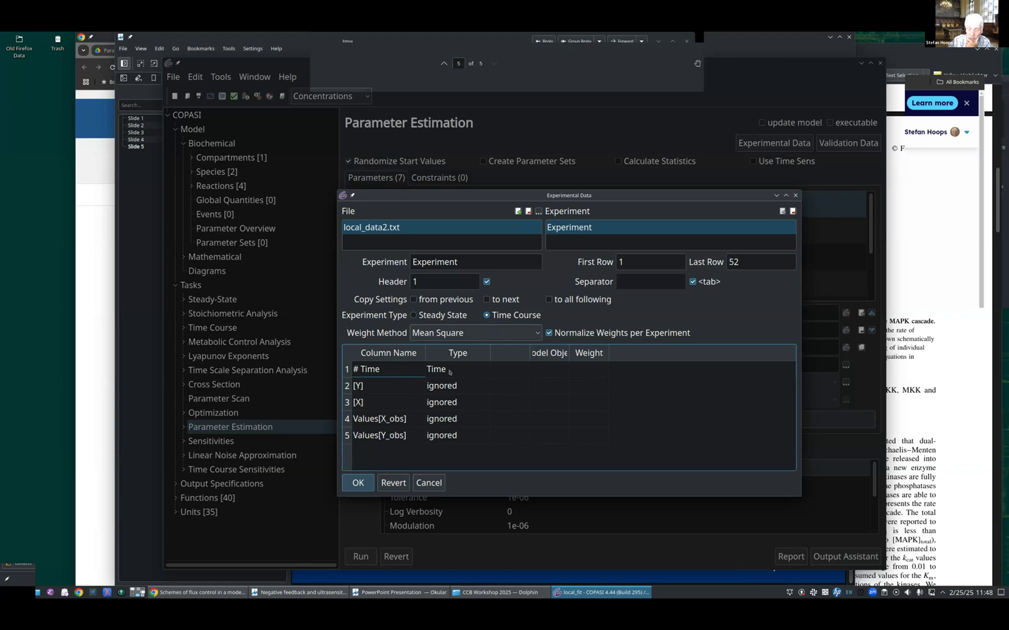
drag(566, 353, 586, 352)
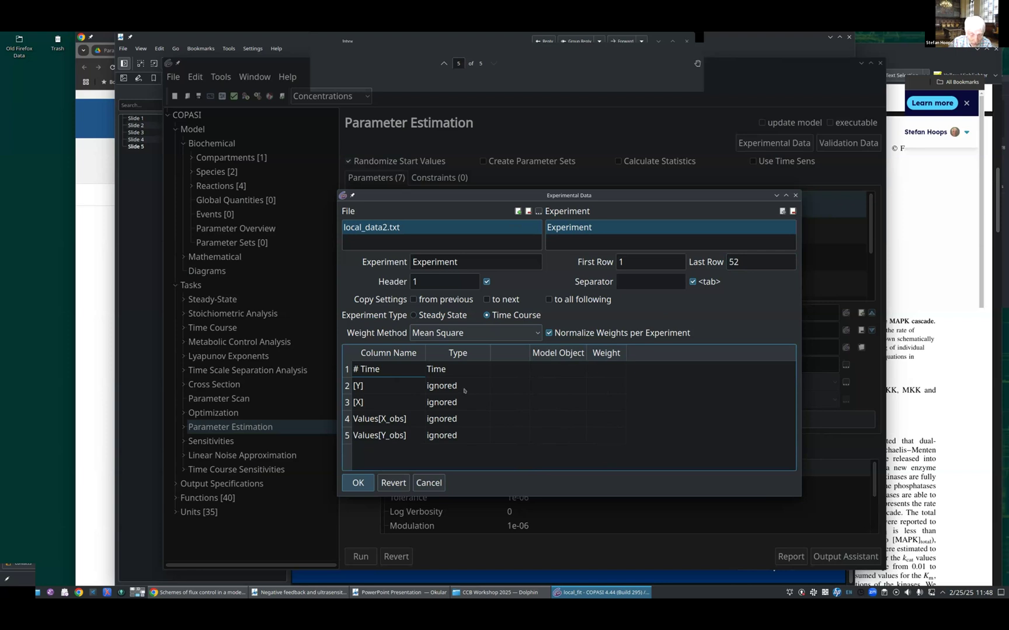
Step: Define the Values[Y_obs] column as dependent and map it to the transient concentration [Y](t)
double_click(443, 436)
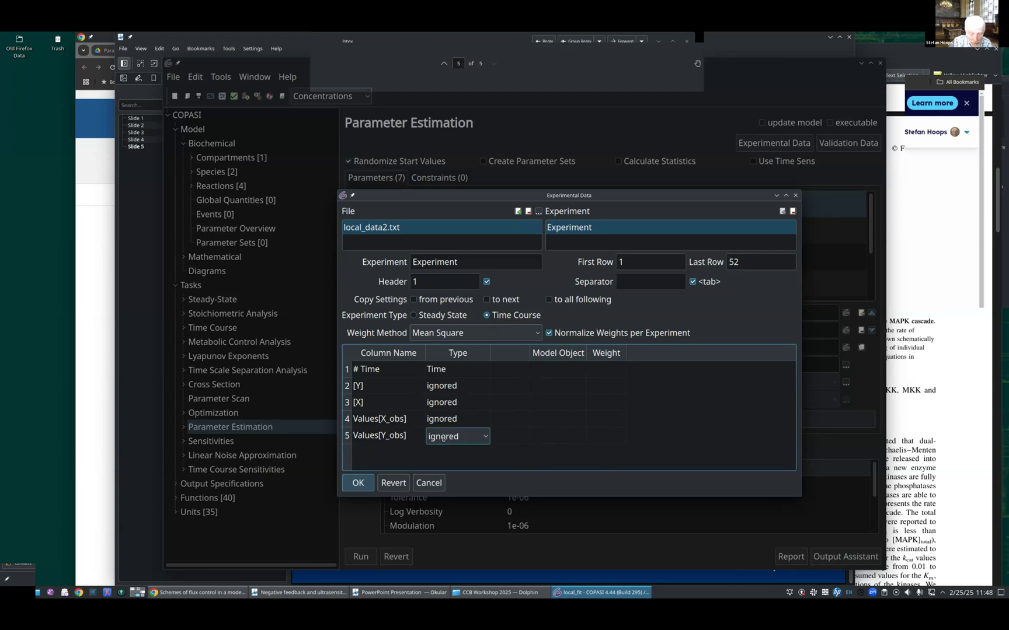
click(484, 435)
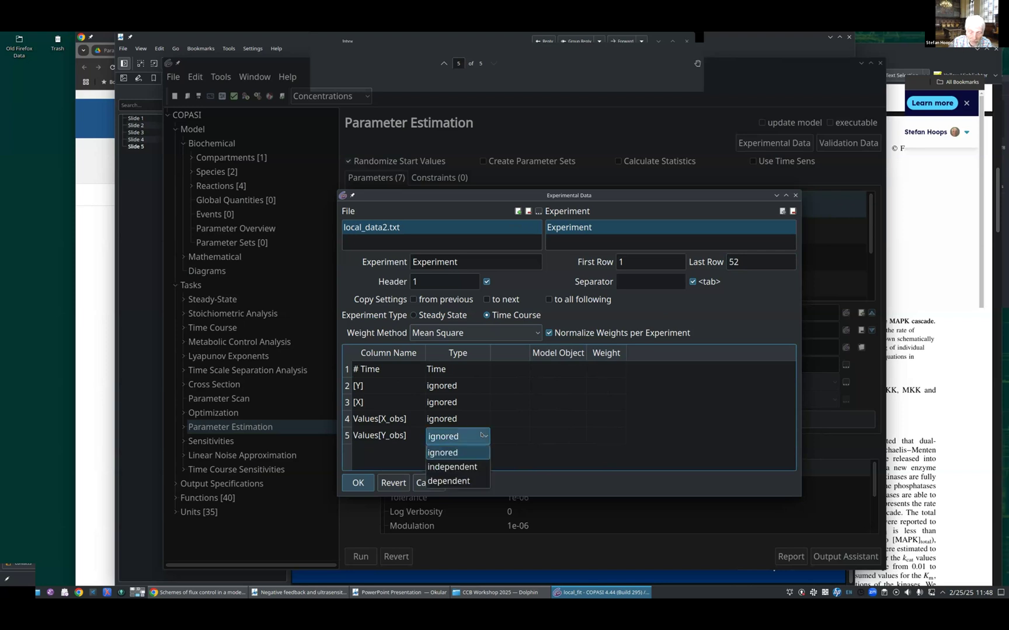
click(465, 480)
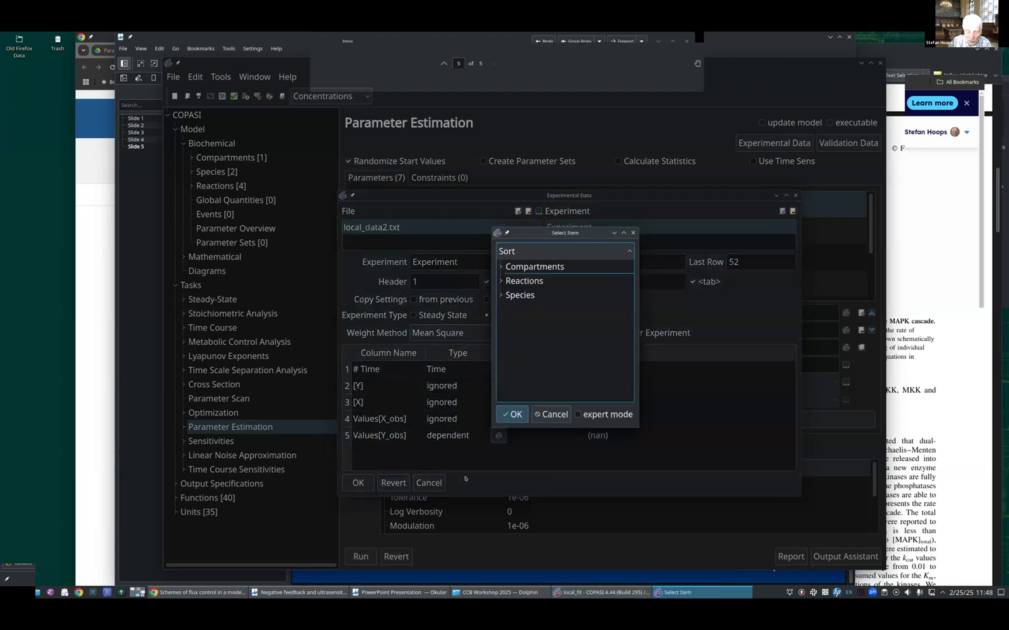
click(500, 295)
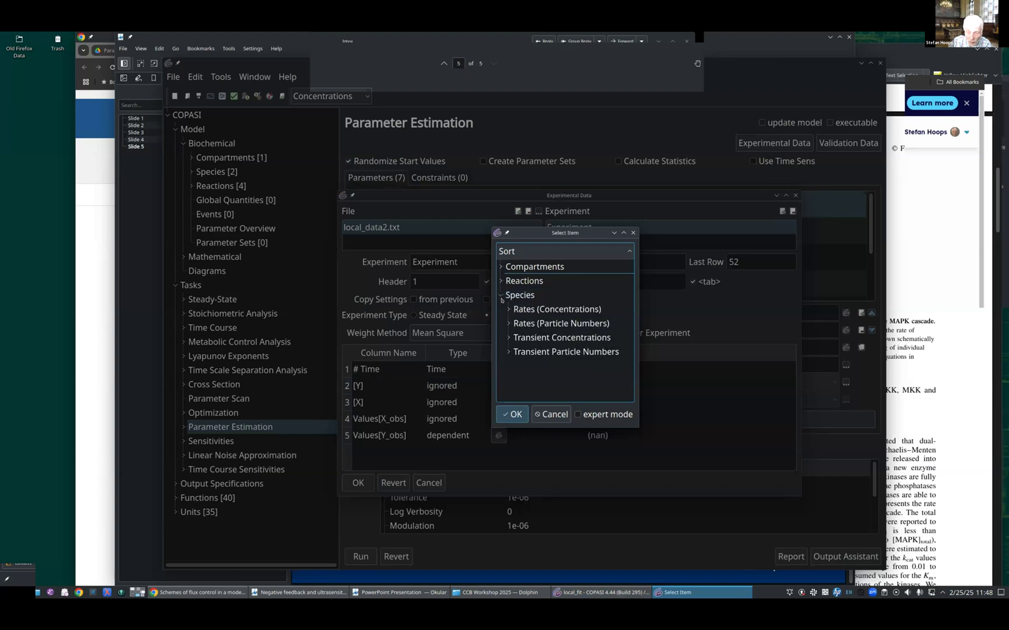
click(507, 338)
click(531, 366)
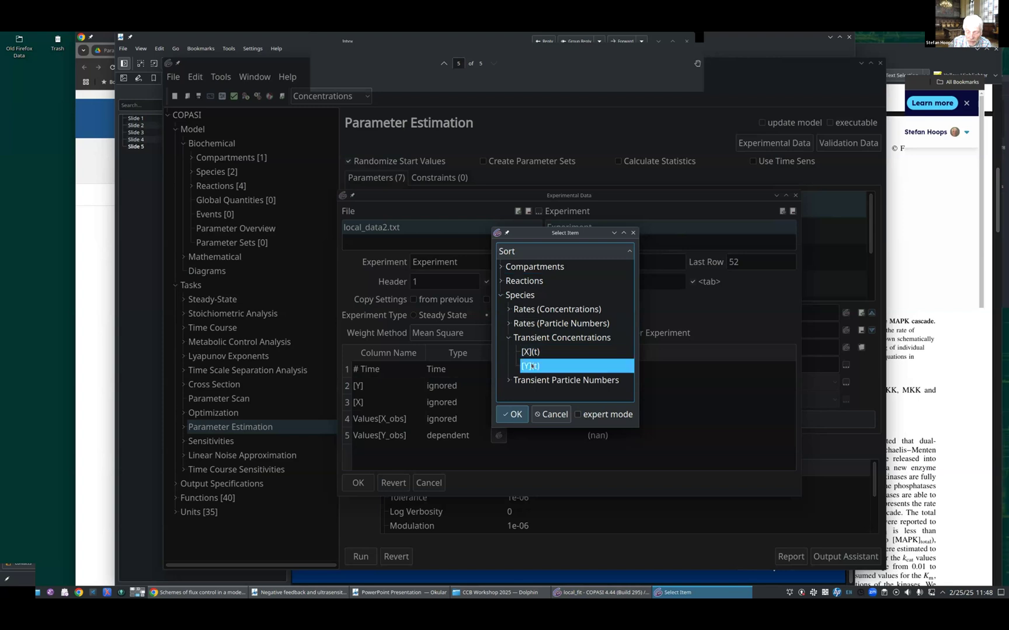
click(520, 418)
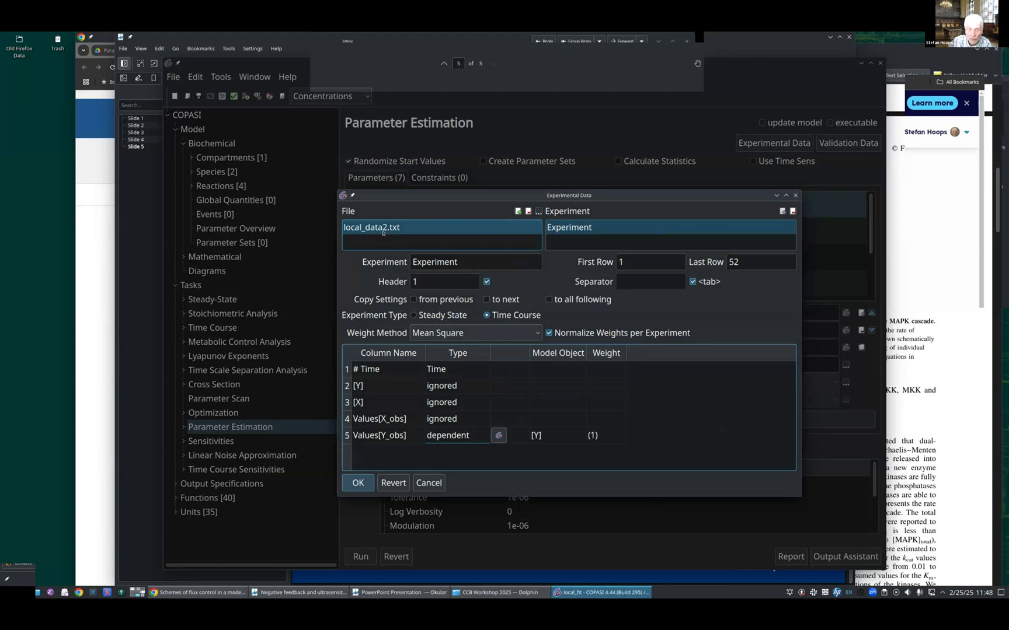
Step: Discard the edits to the experimental data, reopen the definition to check the original experiment, and close it
drag(429, 201, 469, 191)
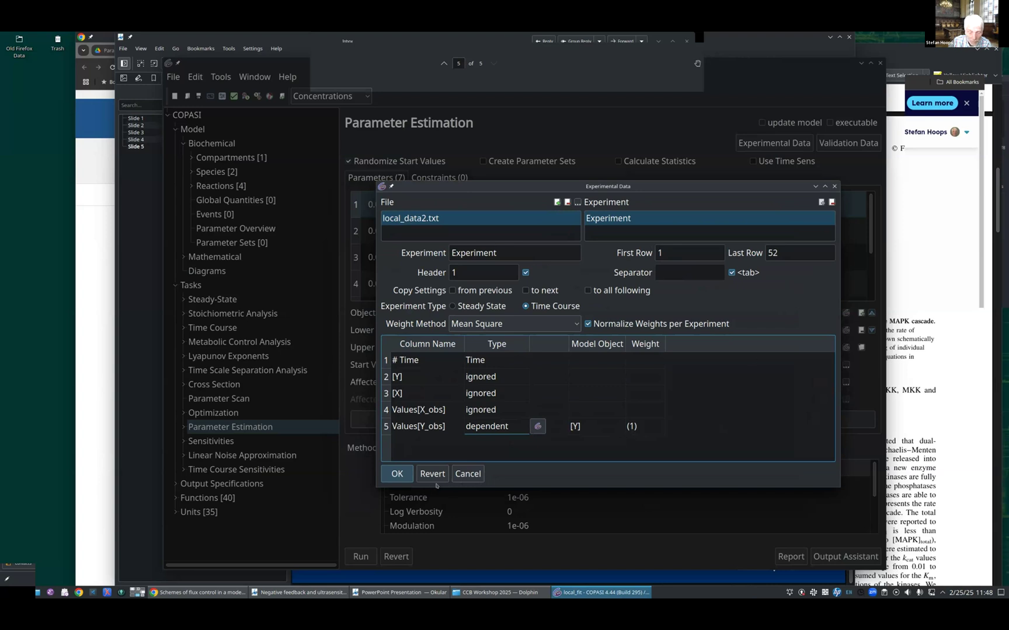
click(462, 474)
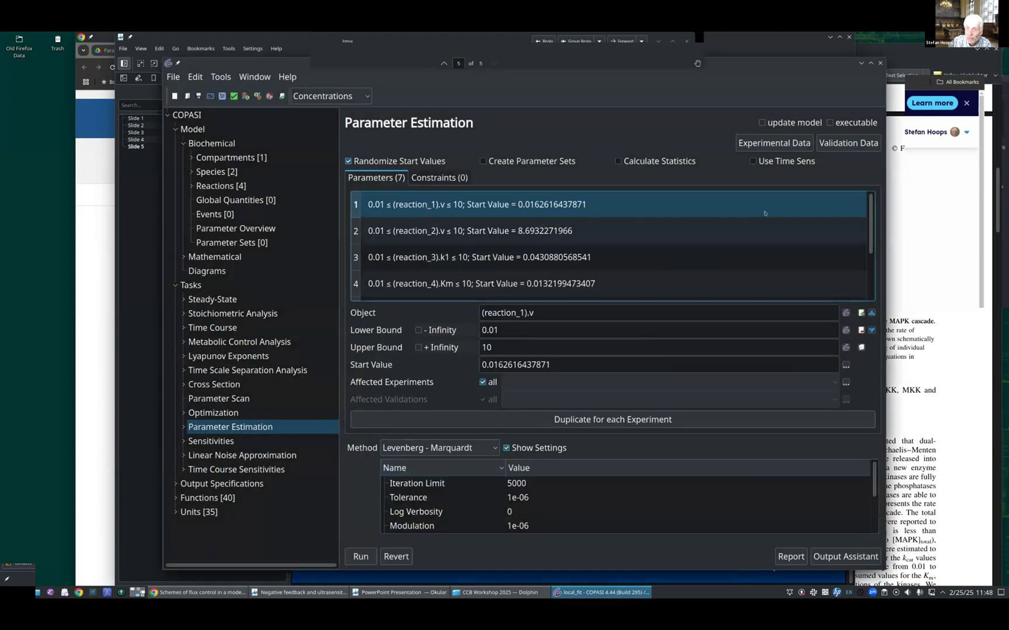
click(751, 145)
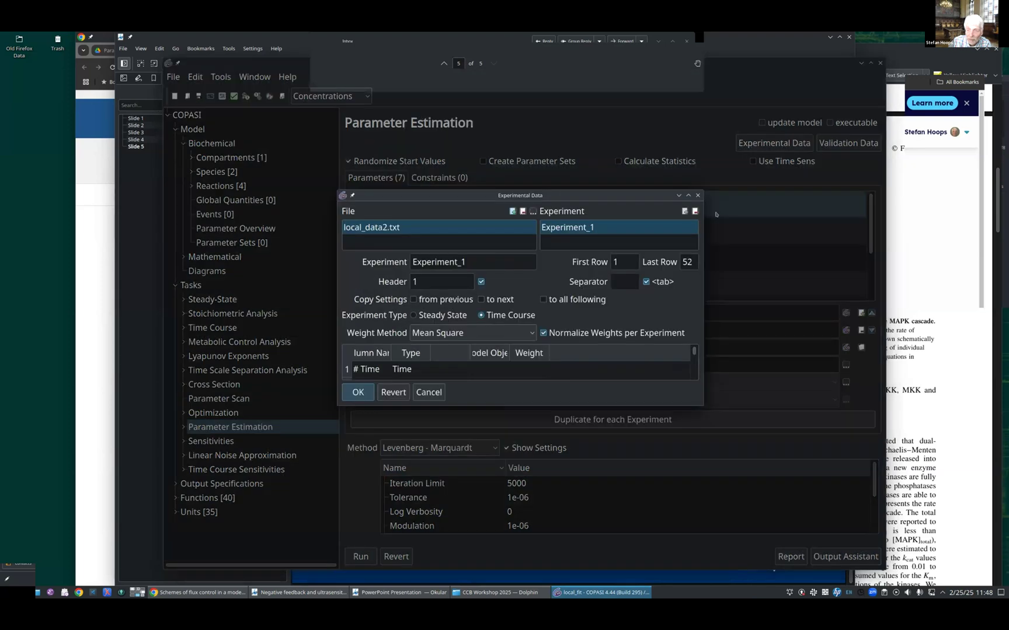
click(698, 195)
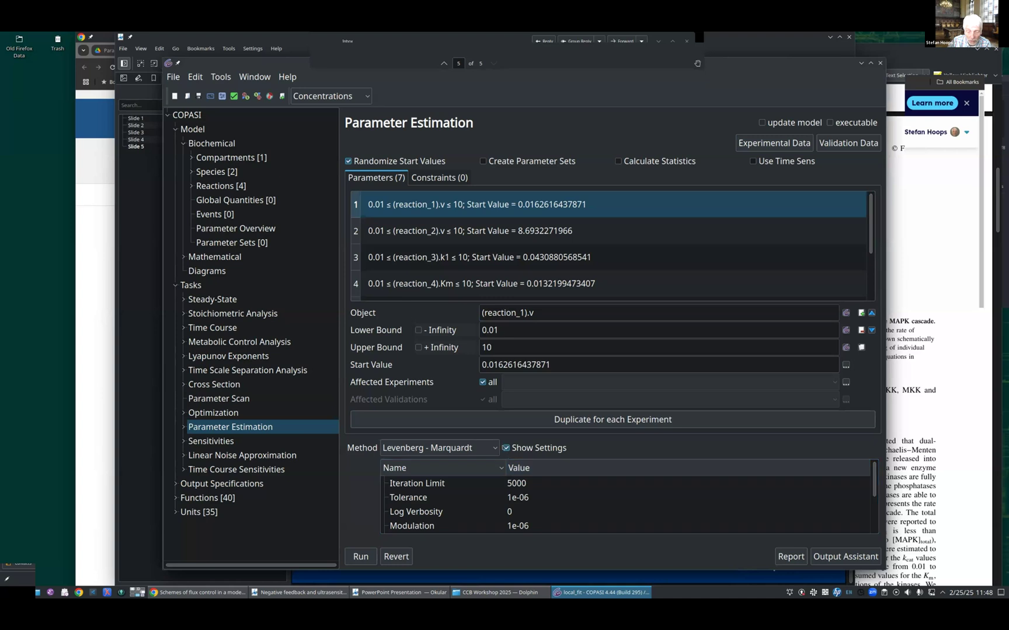
Step: Hide the method settings and review the definitions of the Parameter Estimation Result and Progress of Fit plots
click(506, 448)
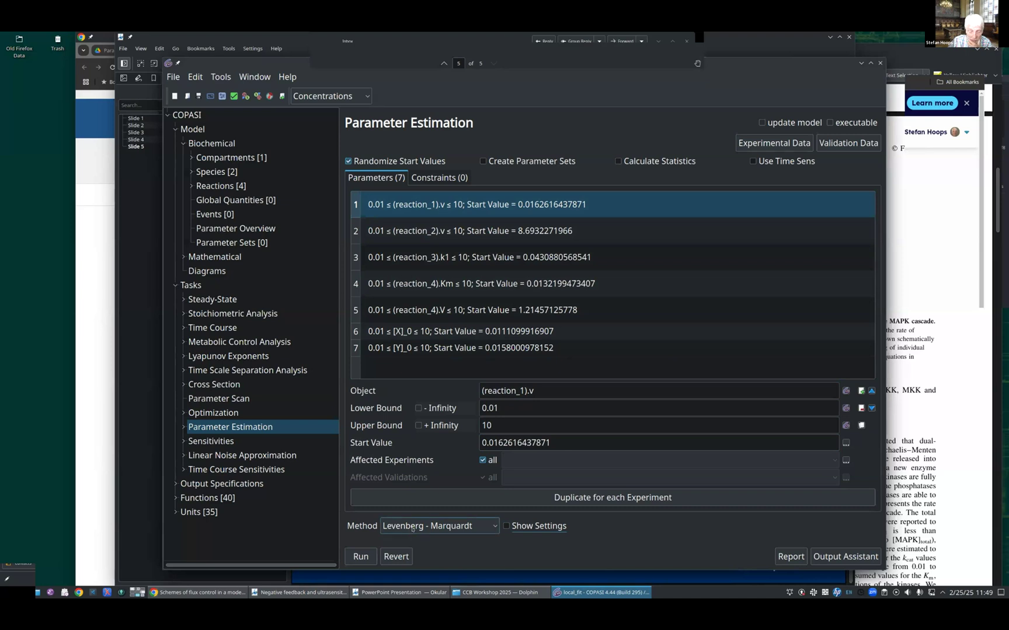
click(174, 484)
click(175, 484)
click(183, 498)
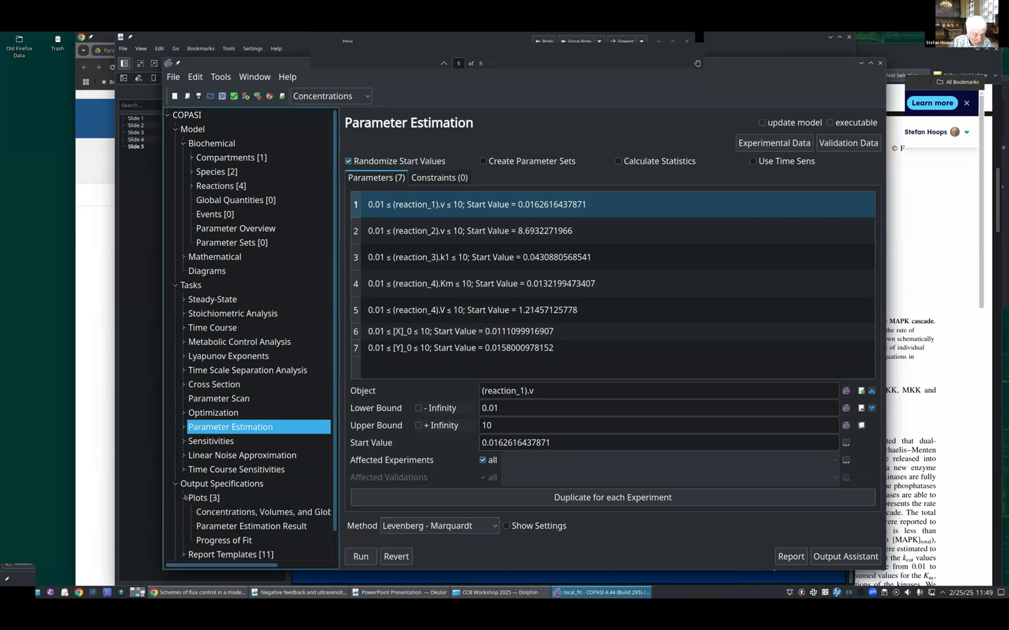
click(261, 526)
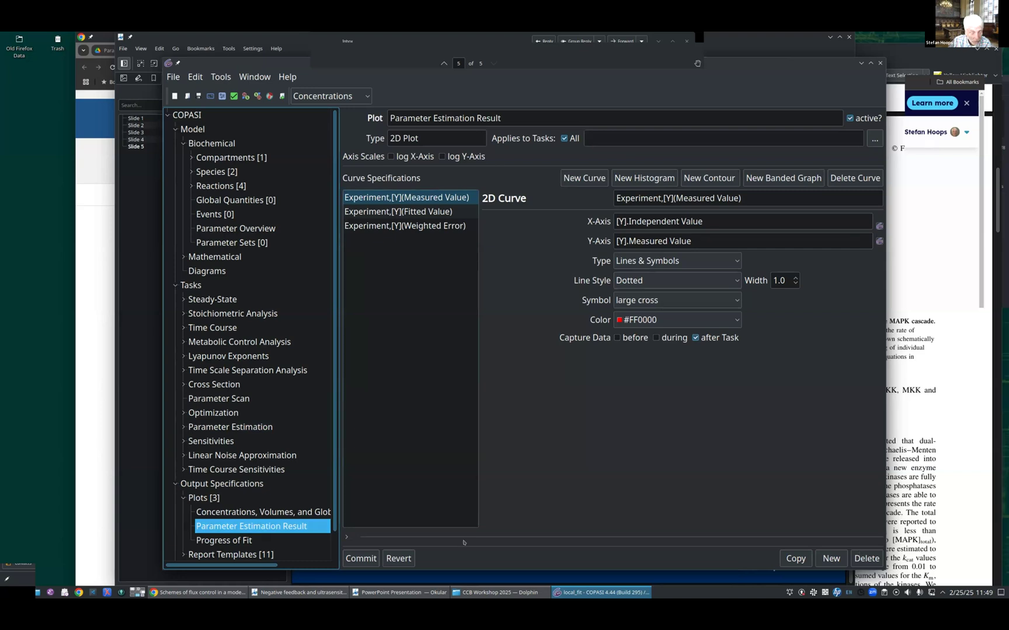
click(257, 541)
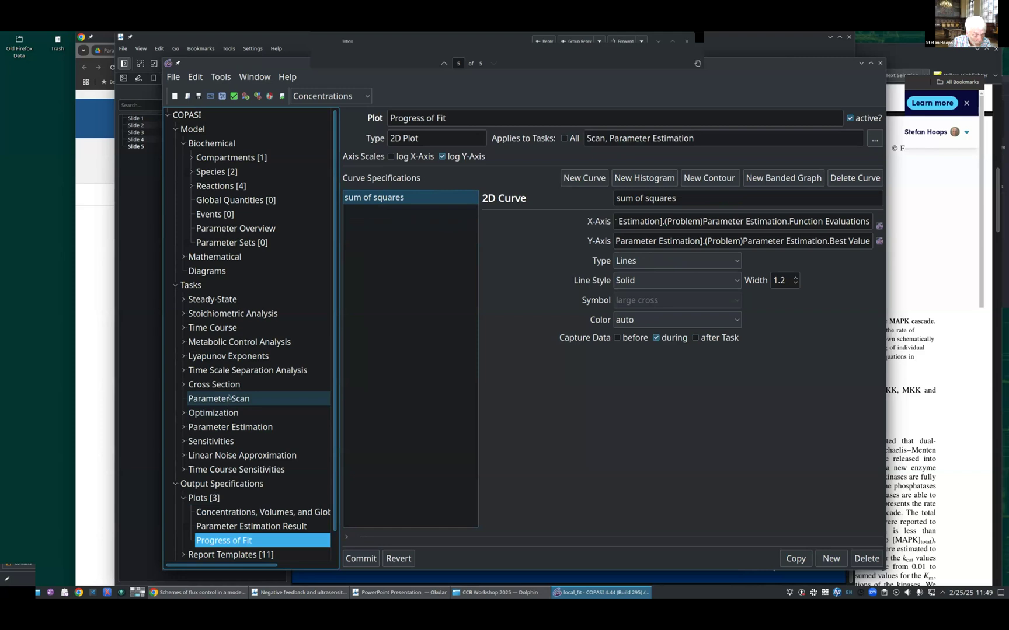
Step: Return to the Parameter Estimation task, look over the plot and report templates in the Output Assistant, and close it without creating any
click(229, 427)
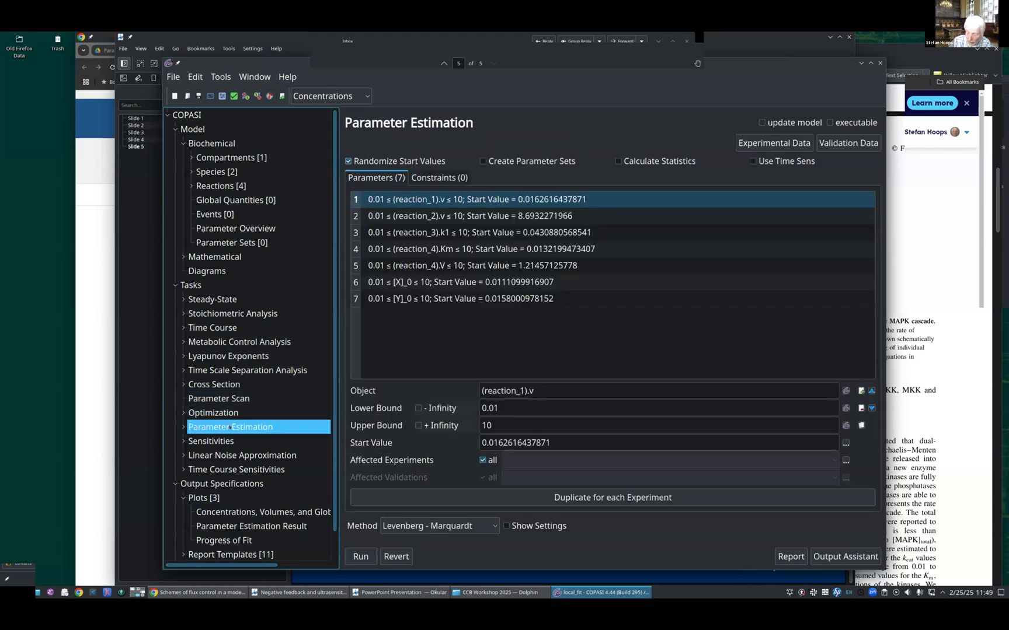
click(844, 556)
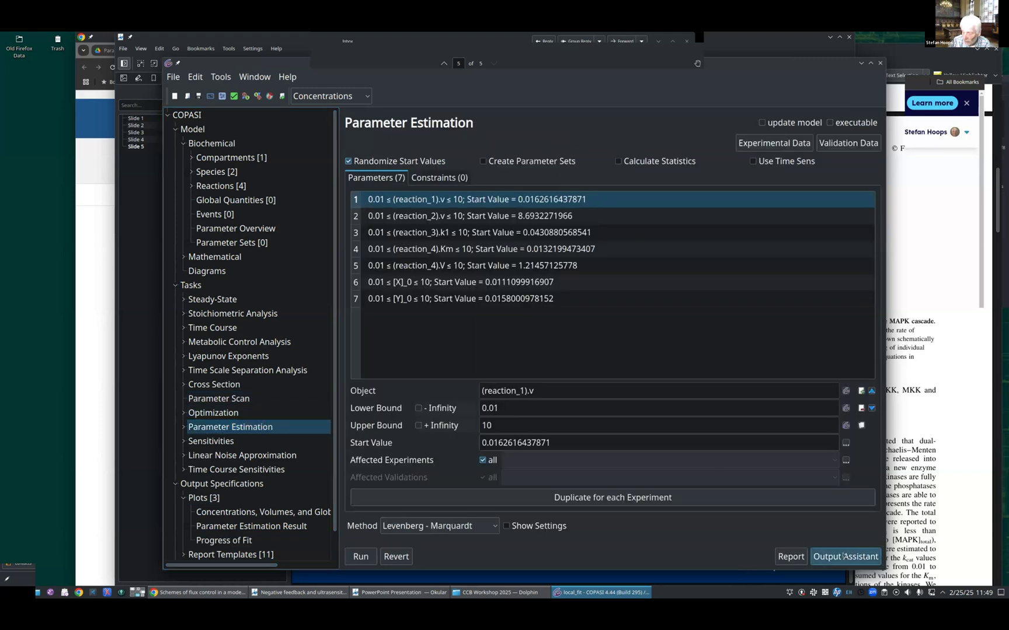
drag(637, 383, 888, 425)
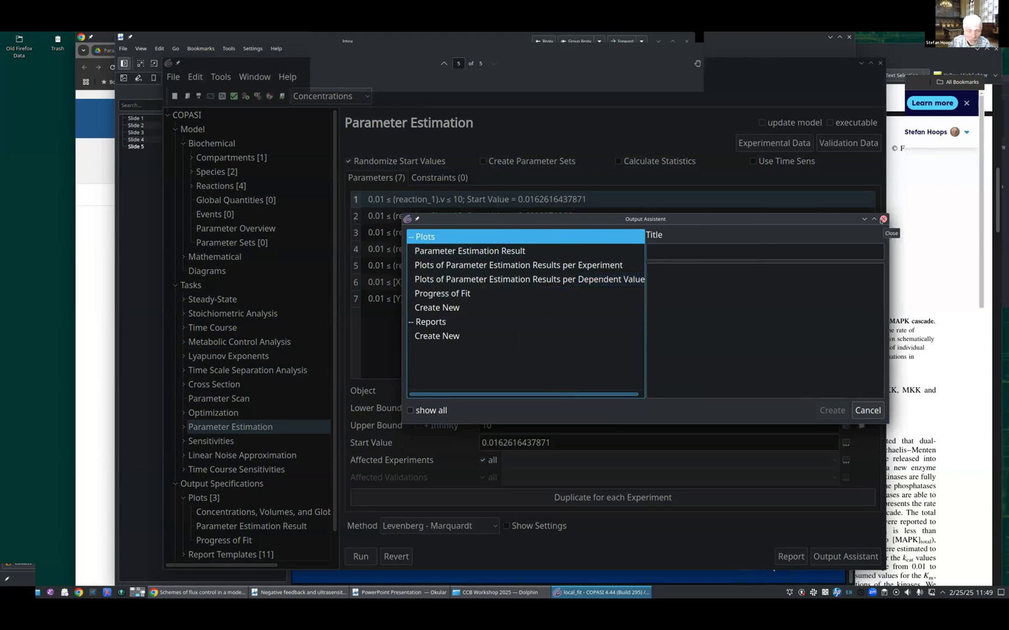
click(883, 219)
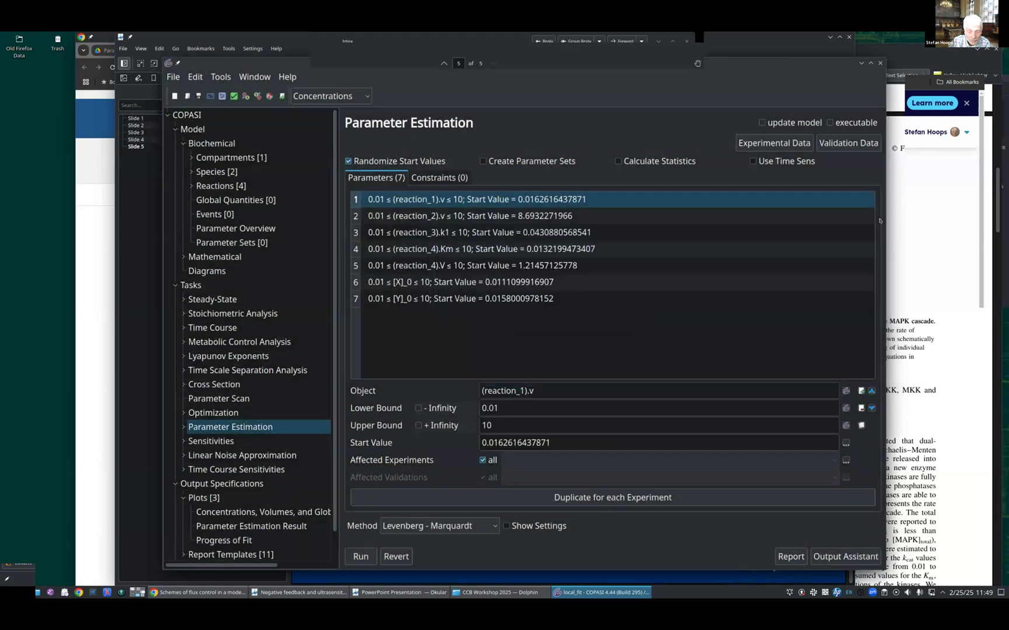
Step: Run the Levenberg - Marquardt estimation twice, moving the plot windows apart to compare the fitted curve with the estimated parameters
click(362, 557)
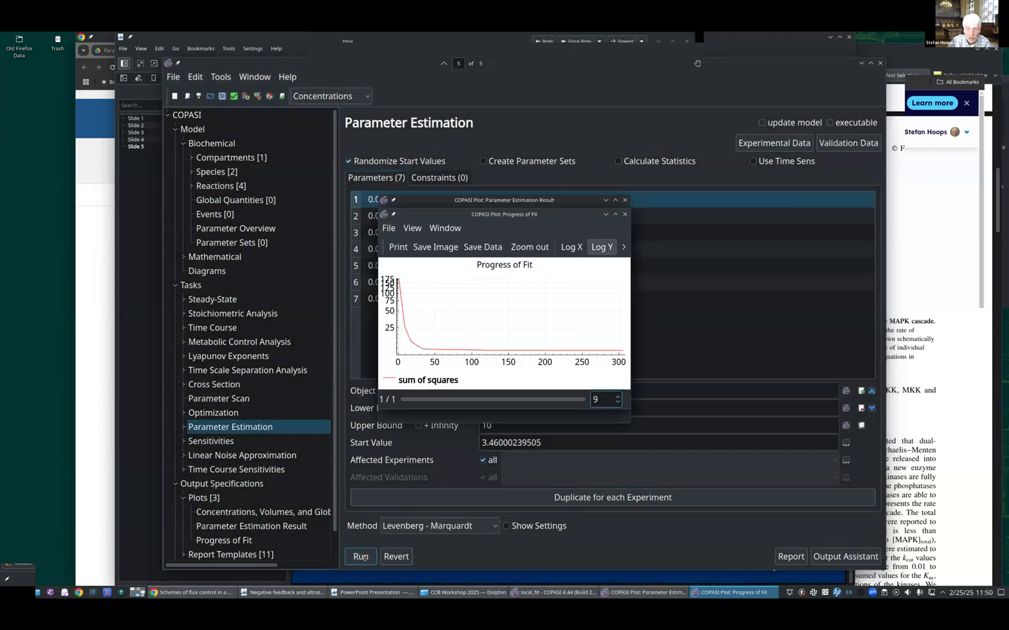
drag(558, 214, 764, 115)
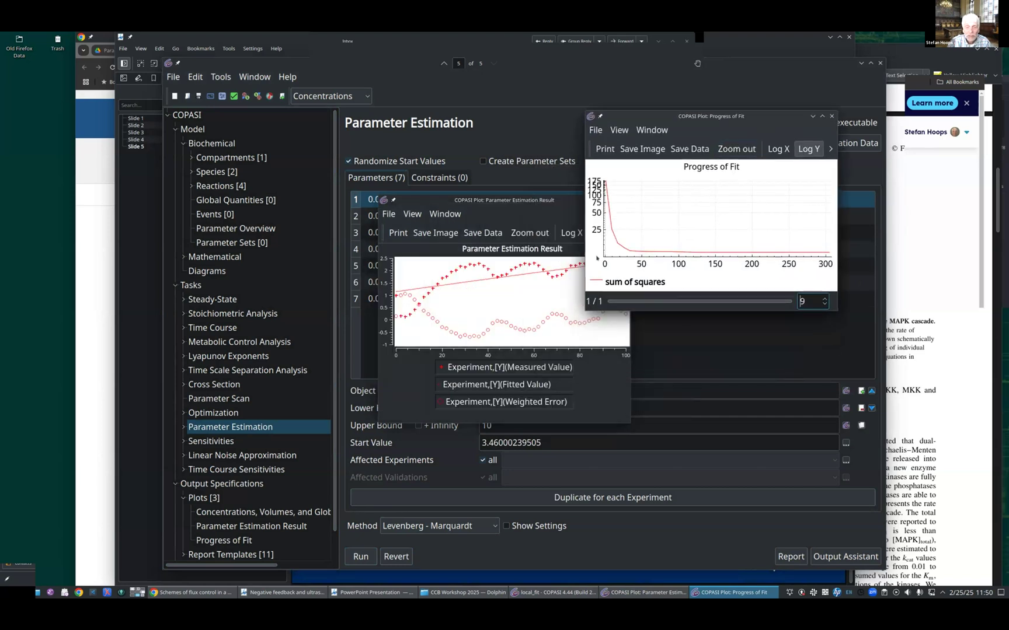
drag(534, 201, 445, 189)
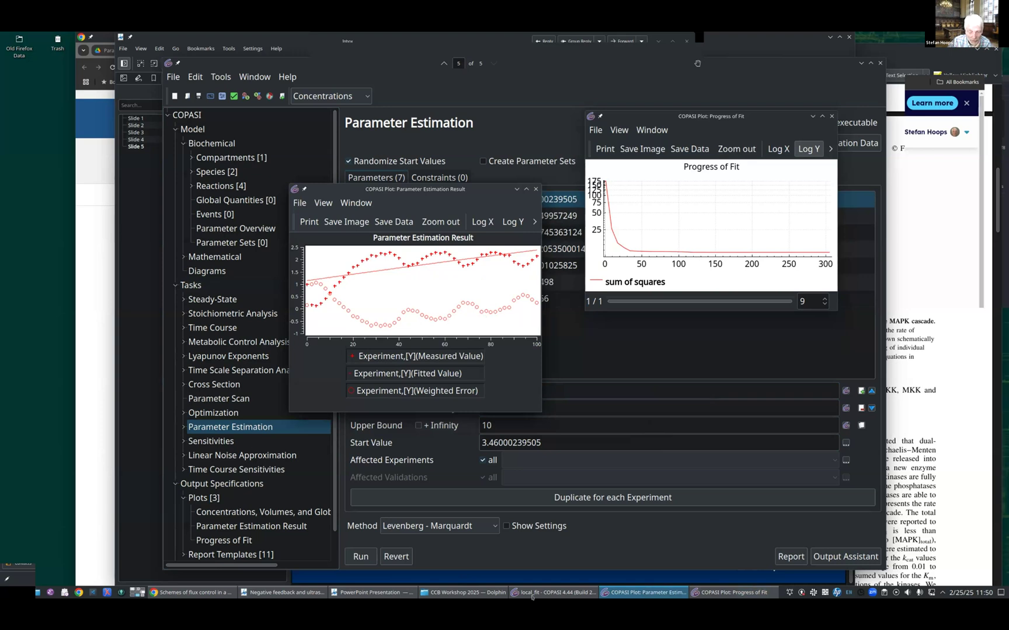
click(352, 559)
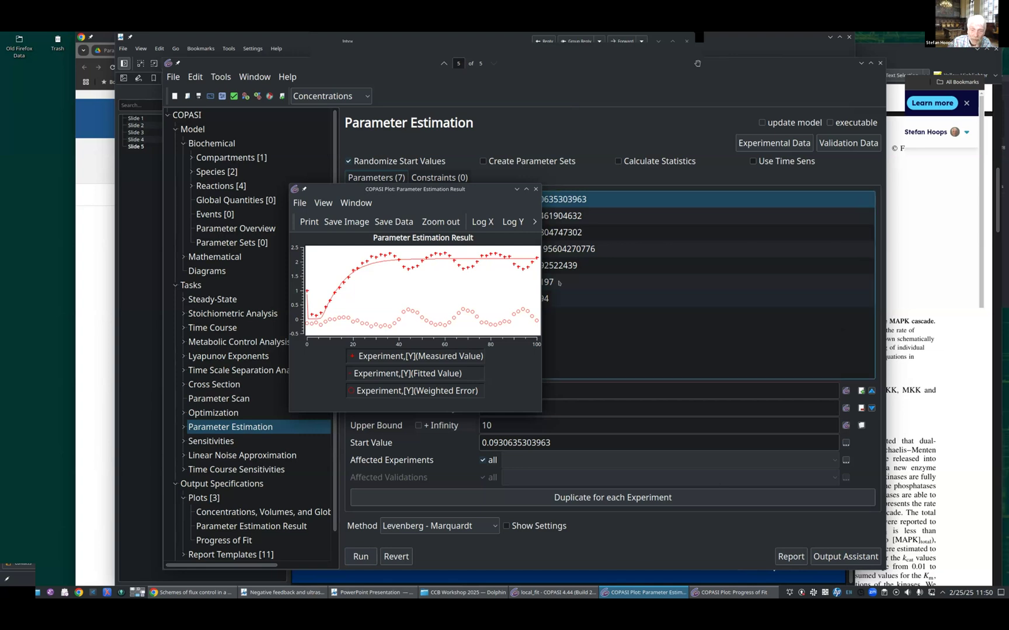
drag(479, 189, 411, 144)
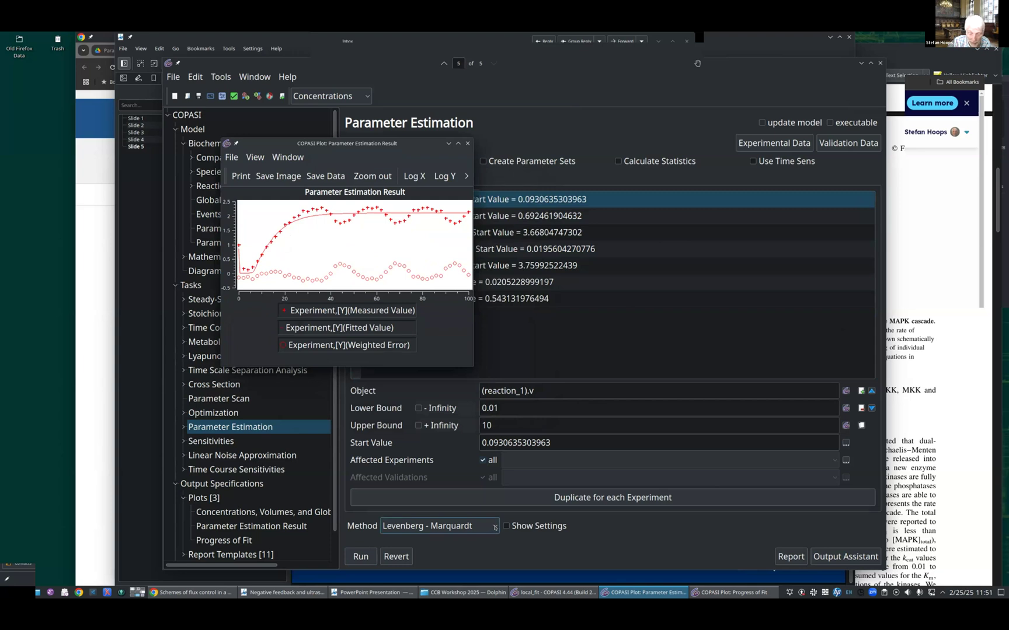
Step: Change the estimation method to Particle Swarm and run the parameter estimation
click(494, 527)
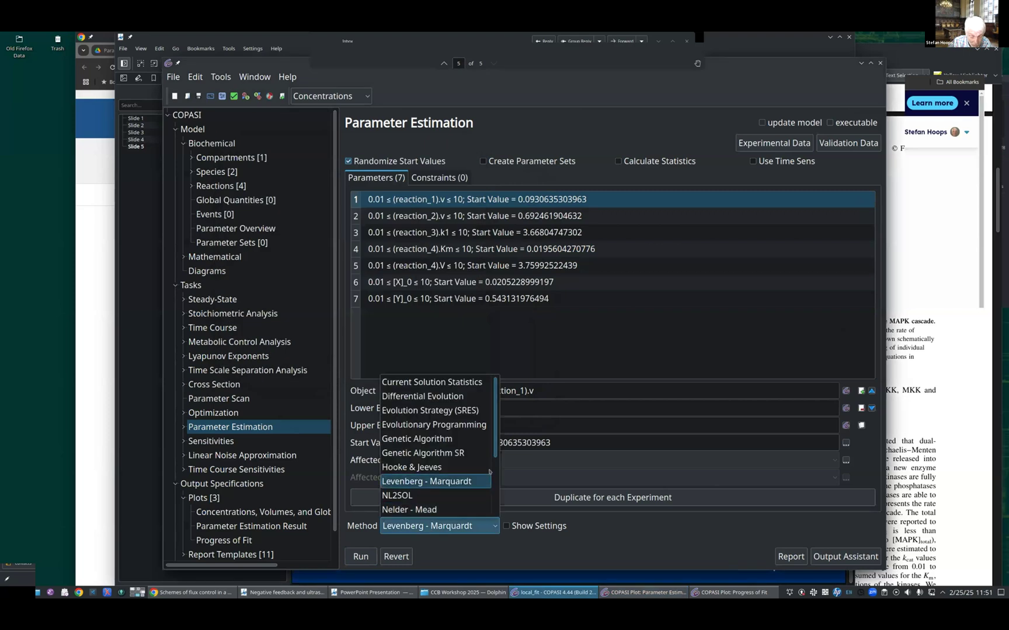
scroll(494, 447, down, 1)
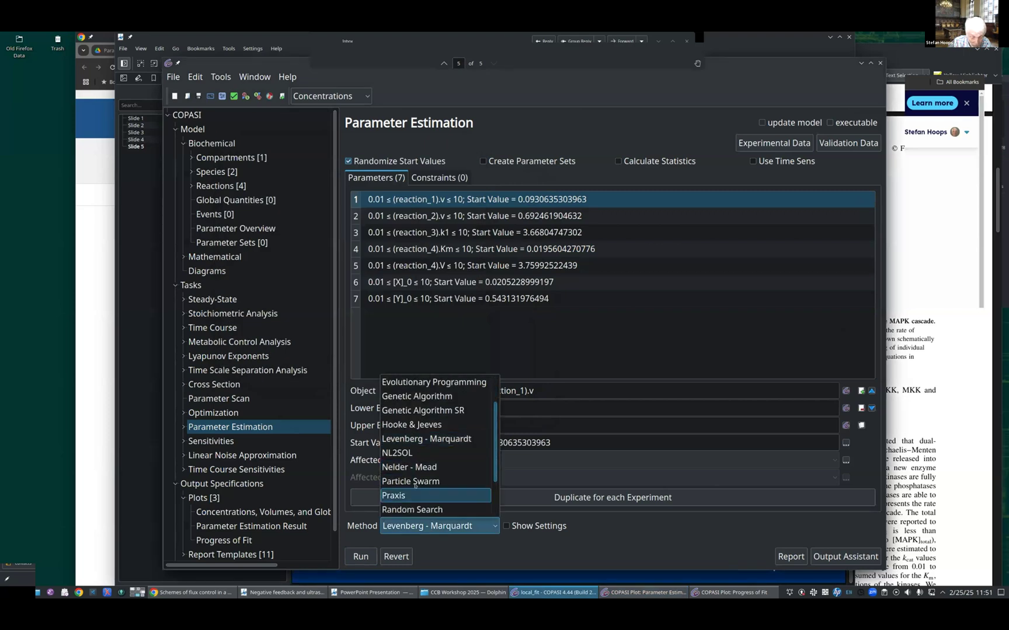
click(432, 478)
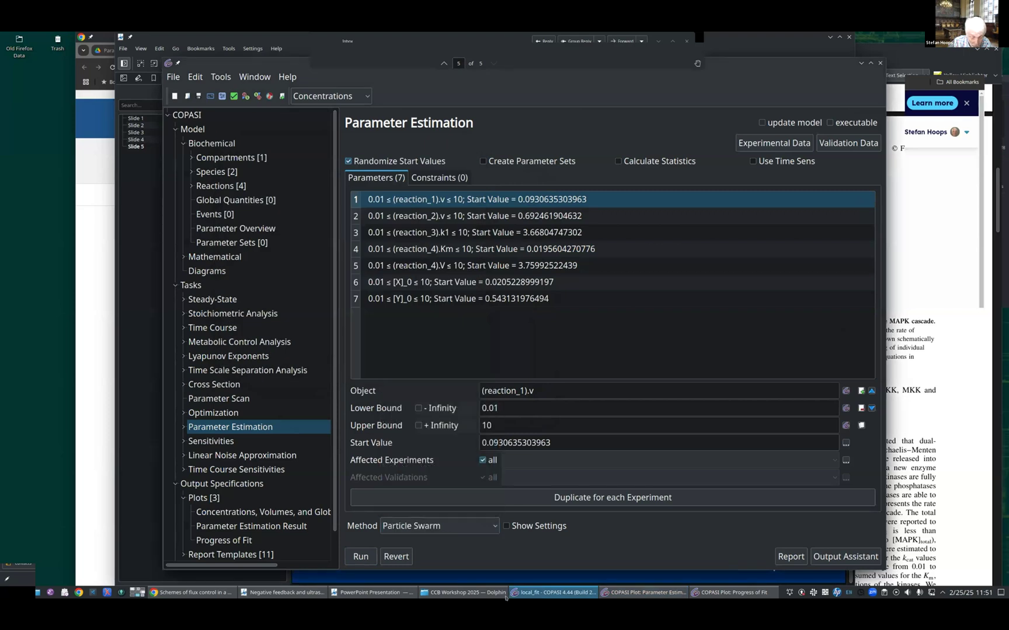
click(361, 557)
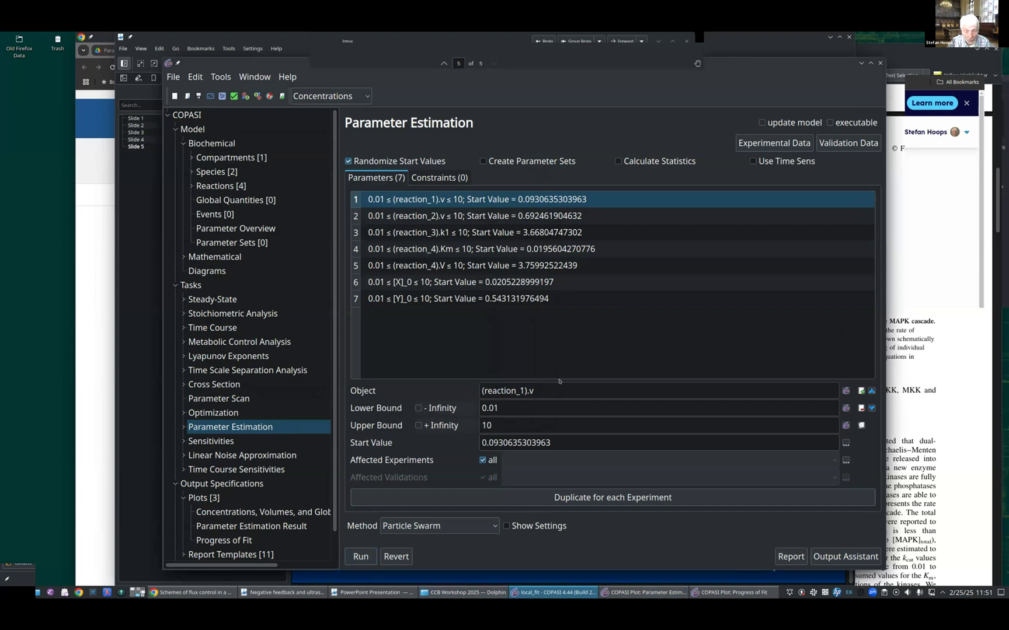
Step: Bring up the Progress of Fit and Parameter Estimation Result plots, place them side by side, and slightly enlarge the Progress of Fit window
key(alt+Tab)
key(alt+Tab)
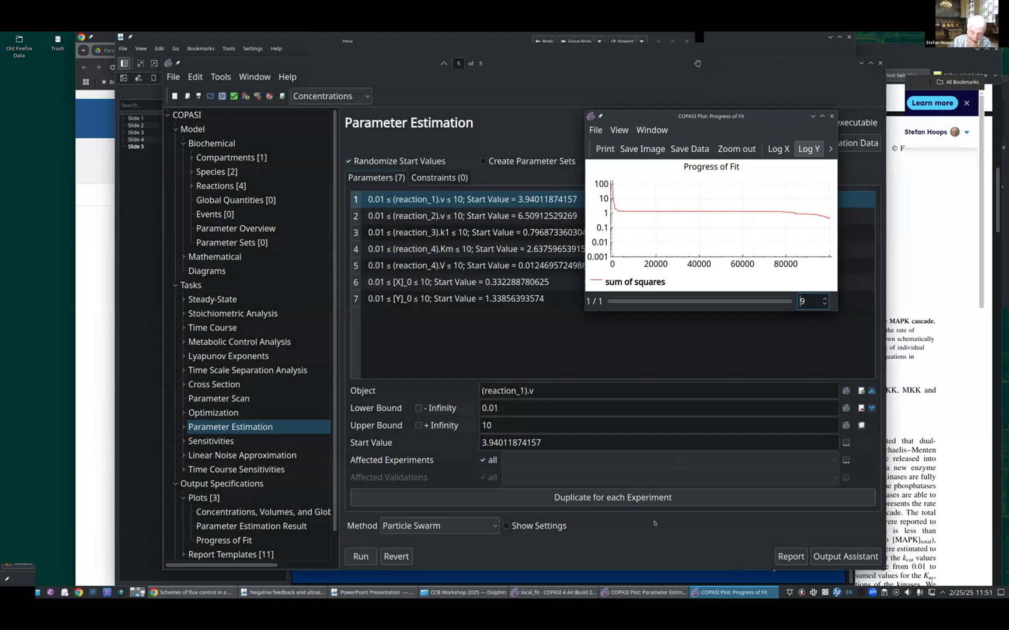
click(664, 594)
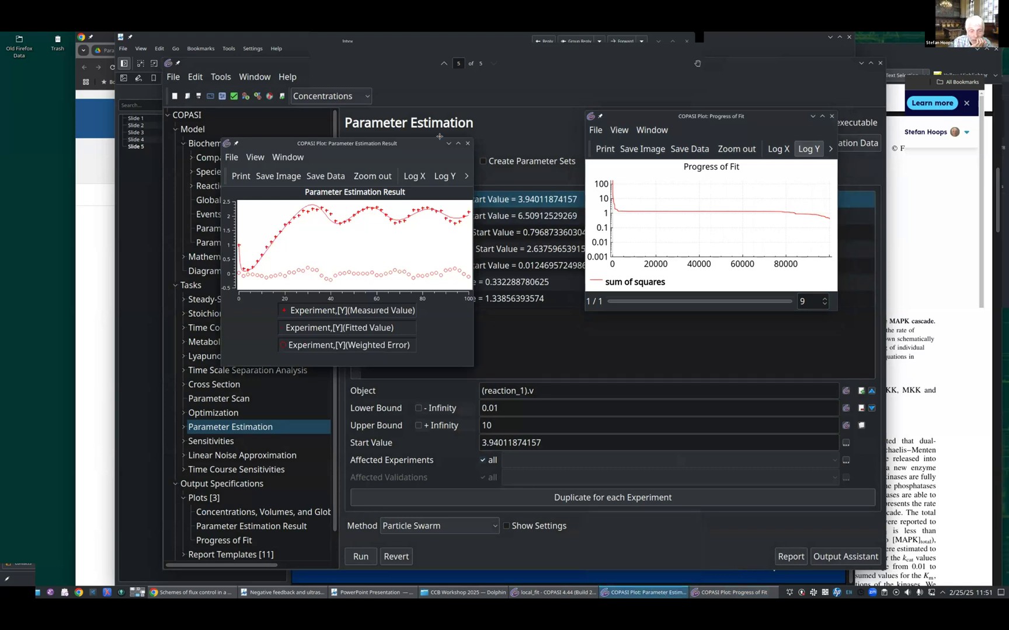
drag(441, 143, 479, 109)
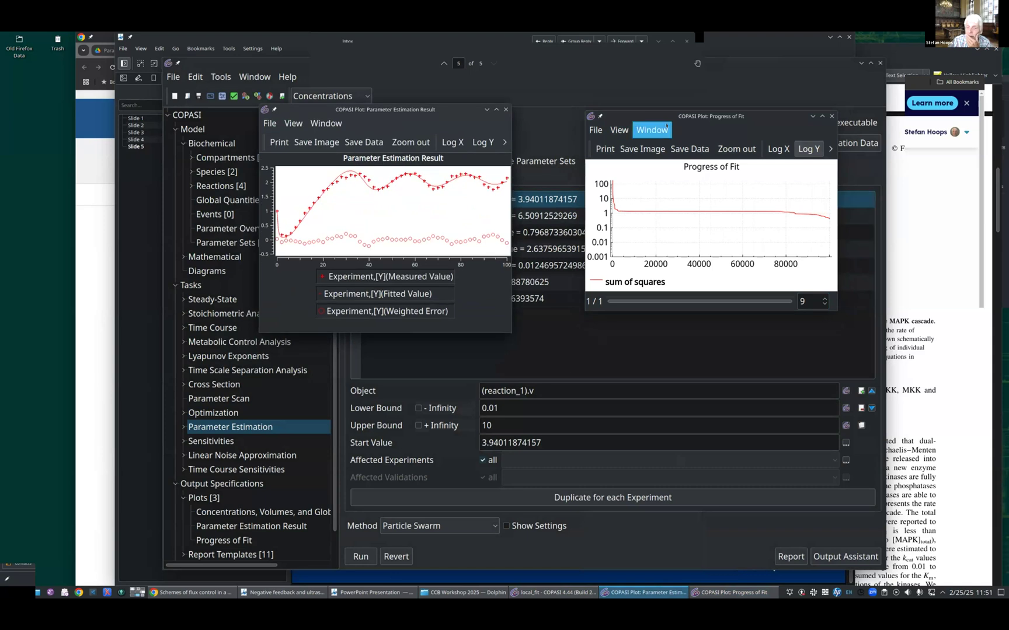
drag(622, 109, 568, 102)
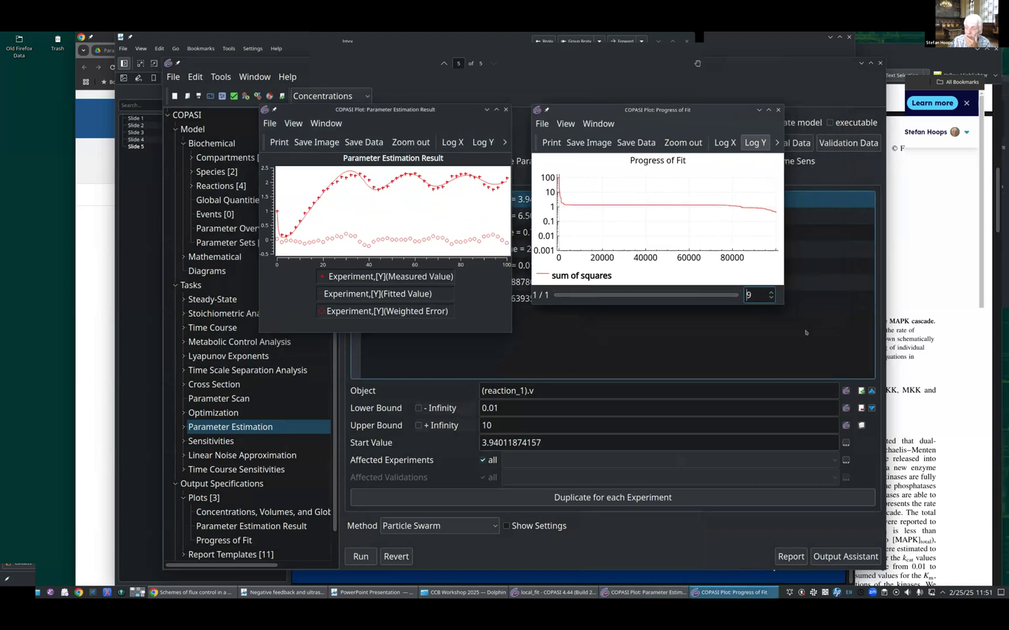
drag(786, 327, 790, 332)
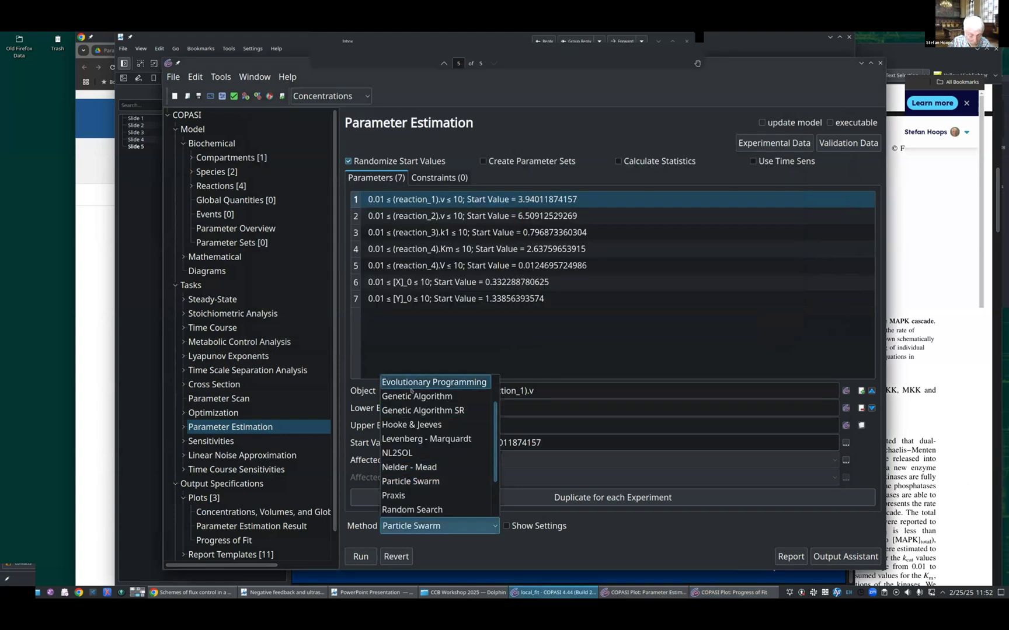
Step: Switch the method back to Levenberg - Marquardt, run the estimation, and arrange both plot windows so the experimental data control is accessible
click(426, 439)
click(361, 557)
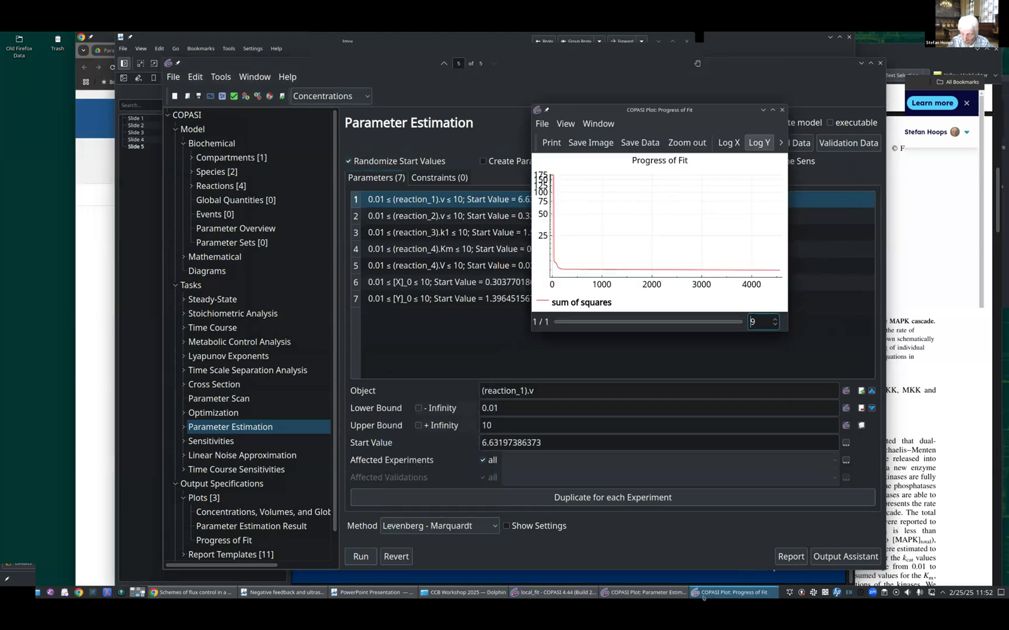
click(672, 594)
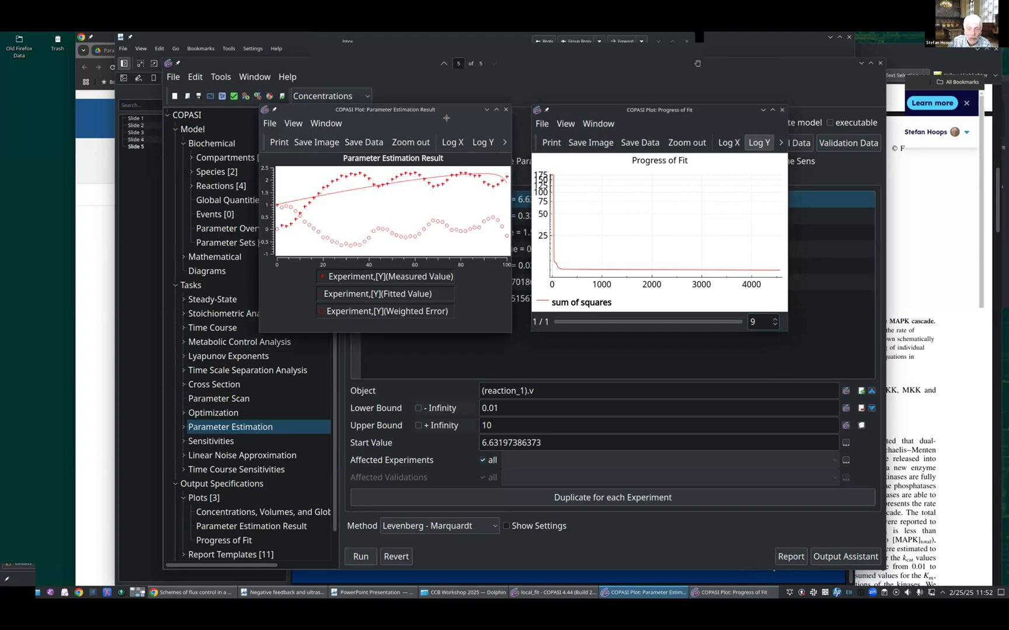
drag(446, 118, 426, 121)
drag(705, 118, 695, 225)
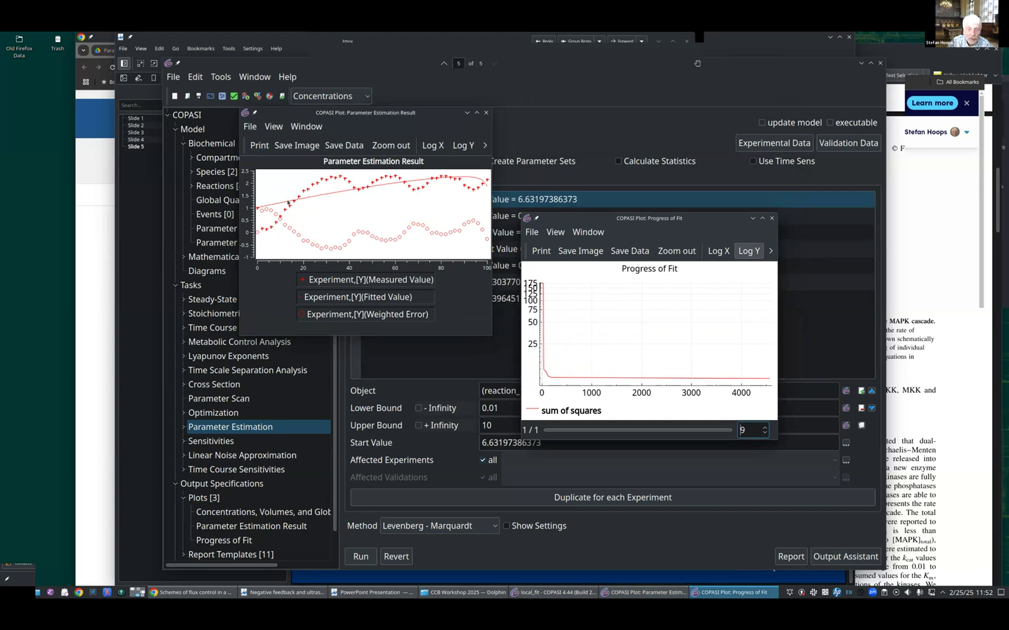
Step: Set the last row of Experiment_1 in the experimental data to 24 and accept the change
click(760, 148)
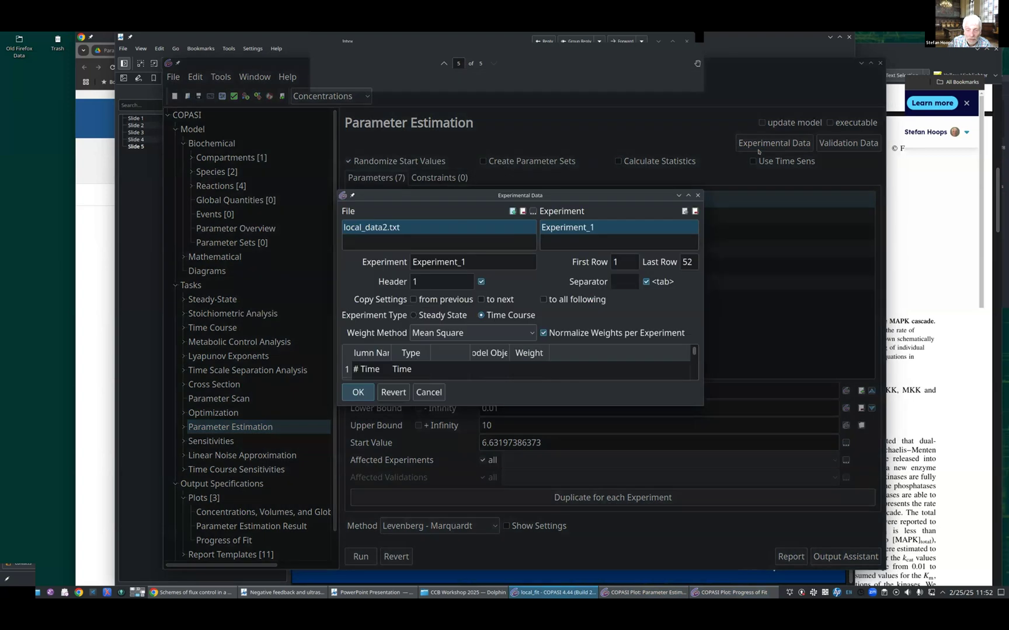
double_click(687, 262)
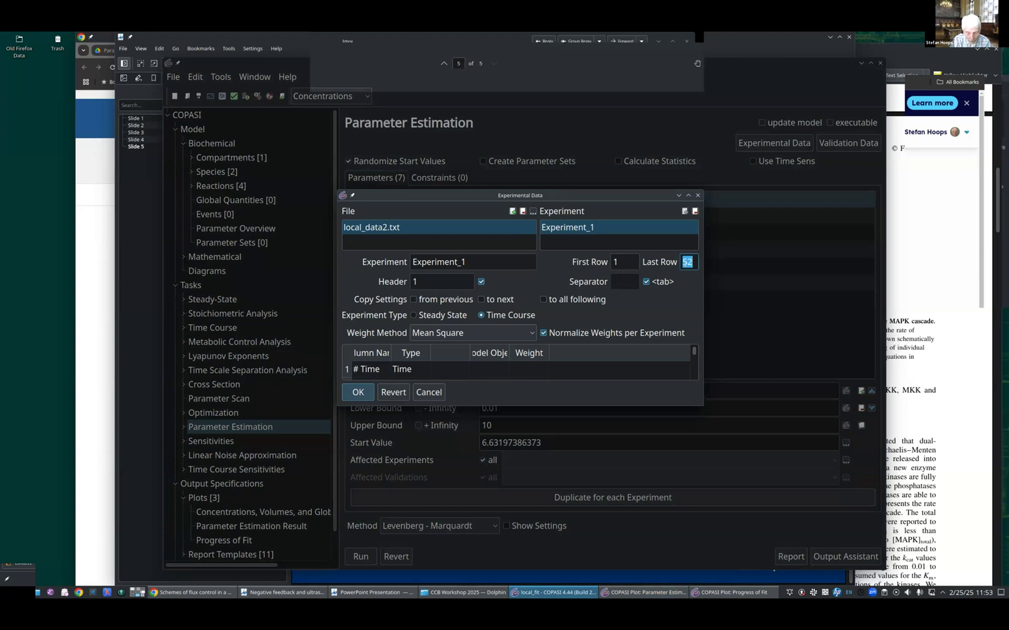
text(24)
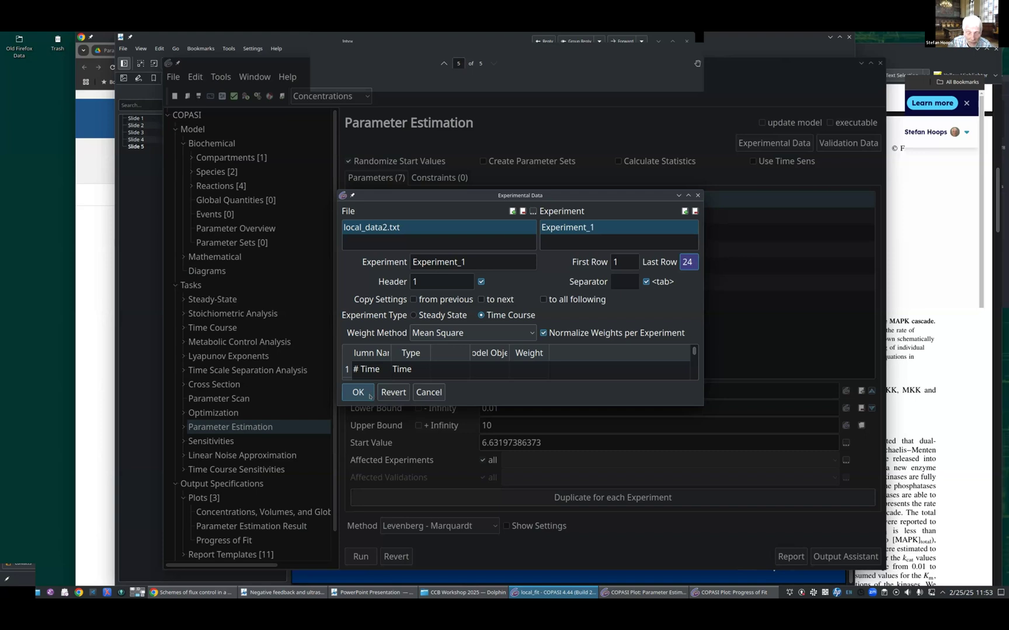
click(369, 396)
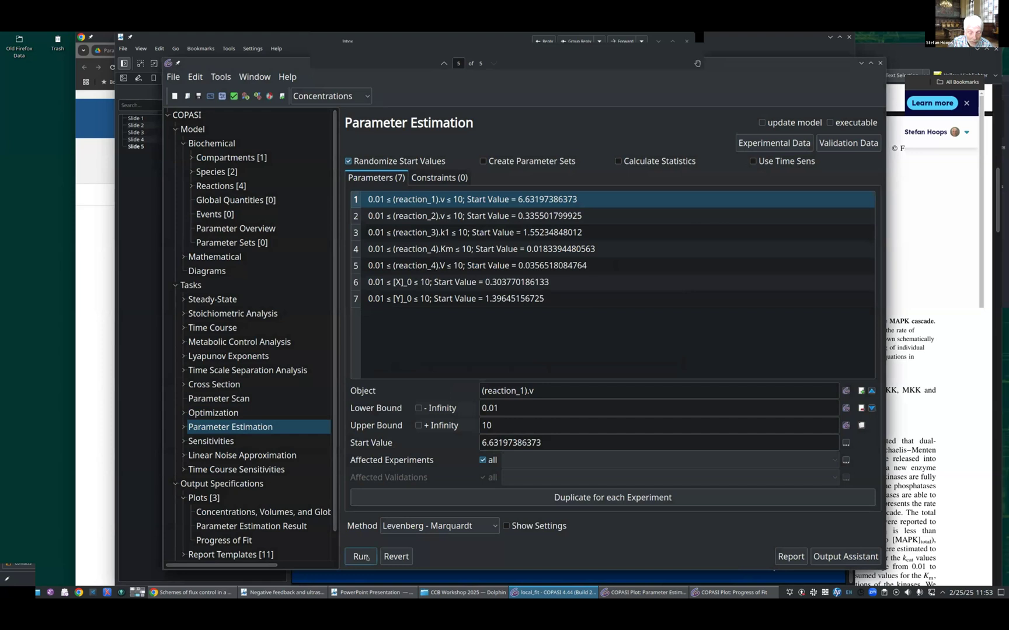
Step: Run the estimation on the shortened data set and bring both the Progress of Fit and Parameter Estimation Result plots to the front
click(363, 558)
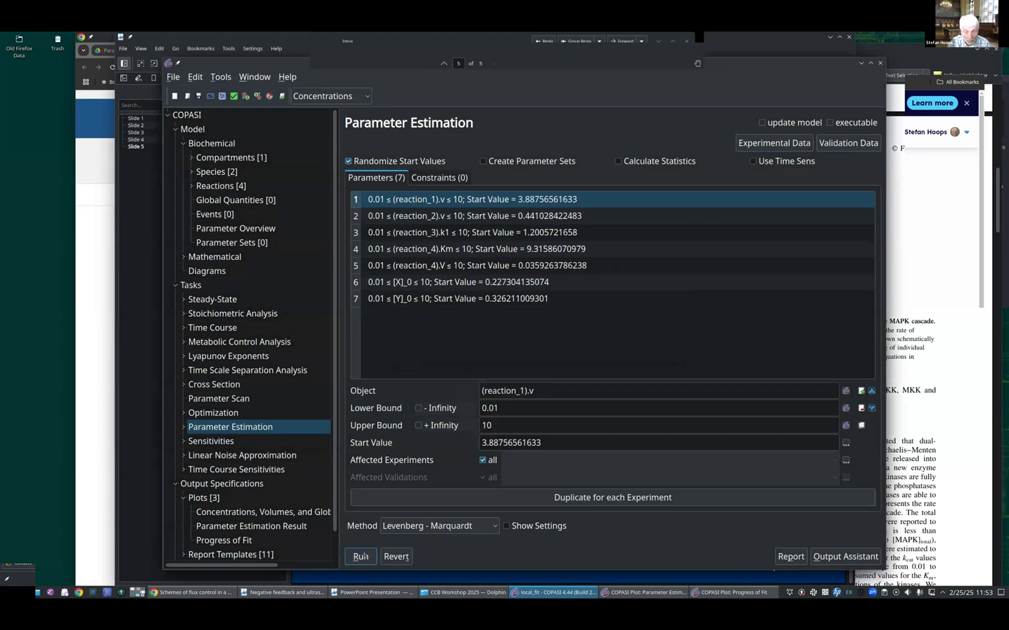
key(alt+Tab)
key(alt+Tab)
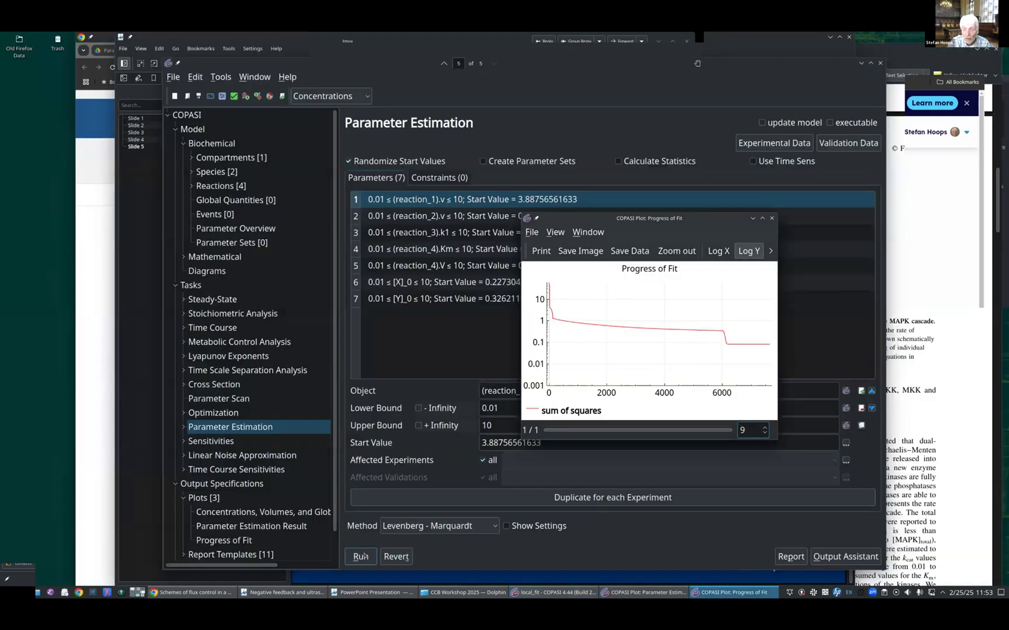
key(alt+Tab)
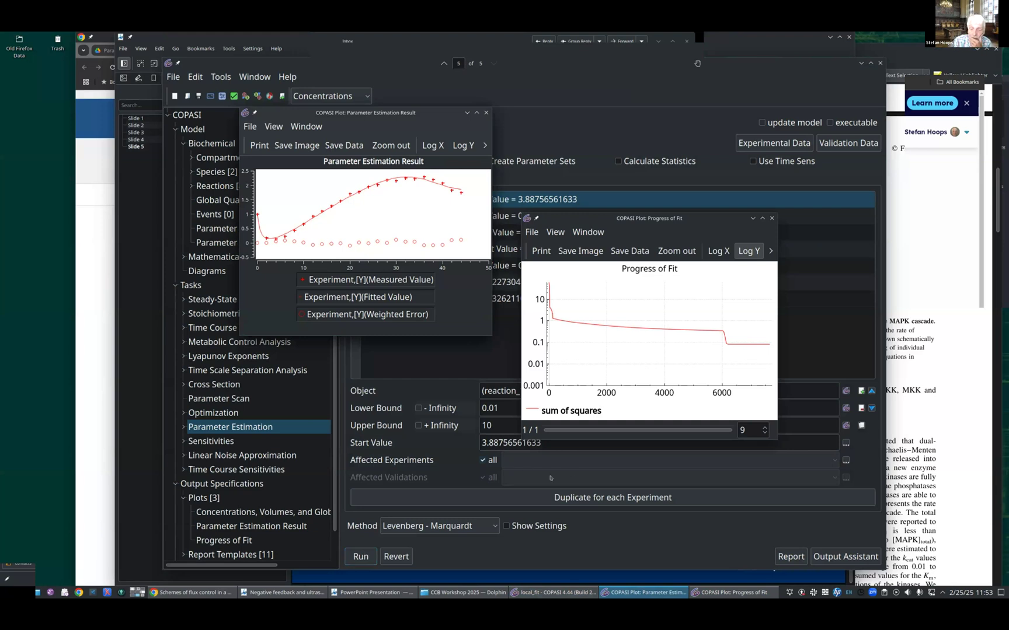
Step: Set the start values of all seven parameters to the current solution and turn off randomized start values
click(597, 125)
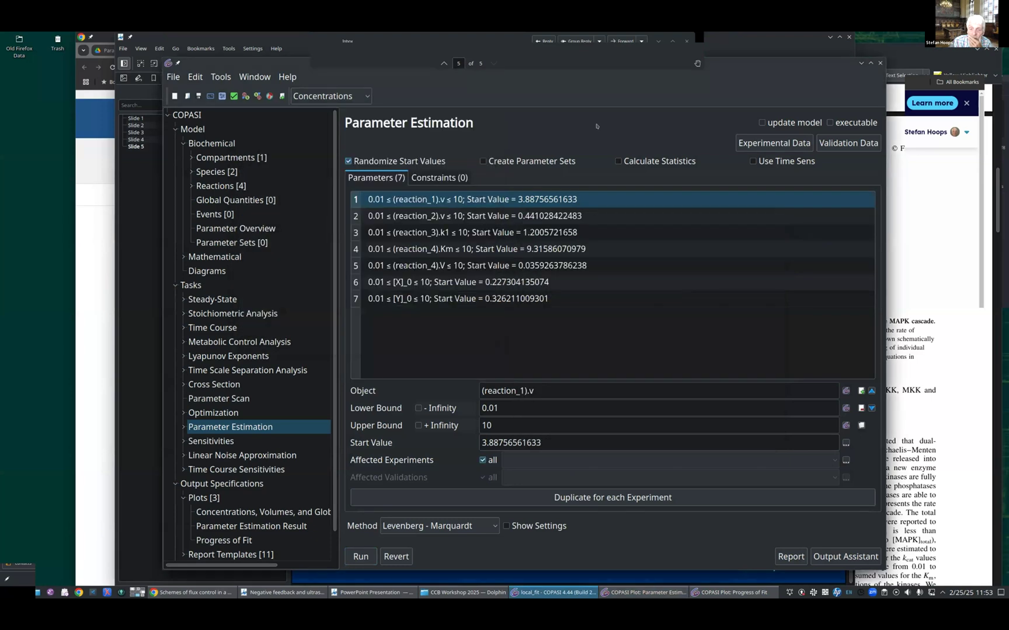
shift+click(527, 301)
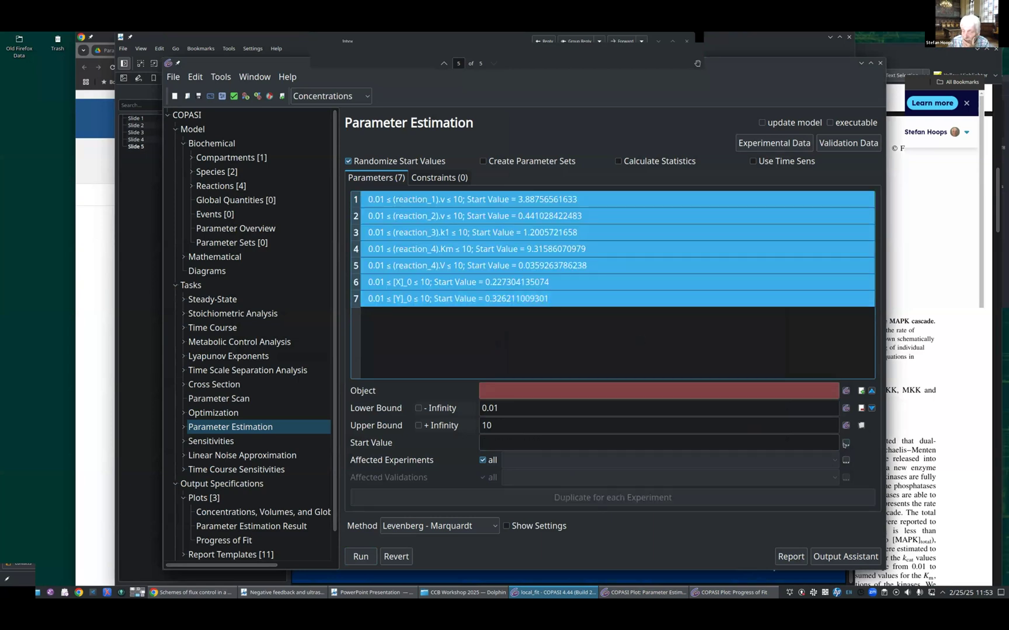
click(846, 444)
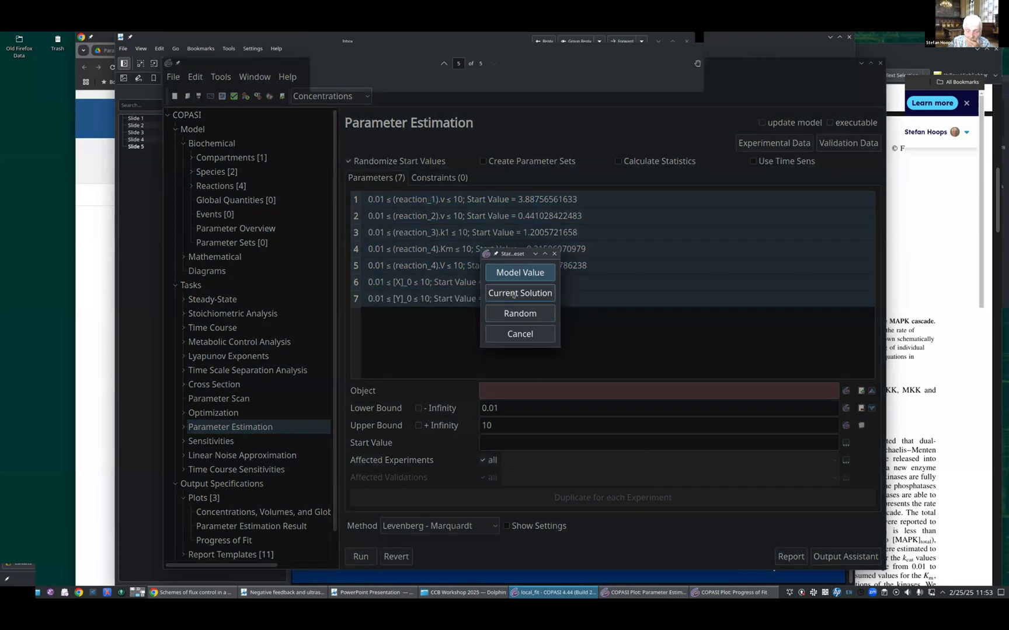
click(514, 294)
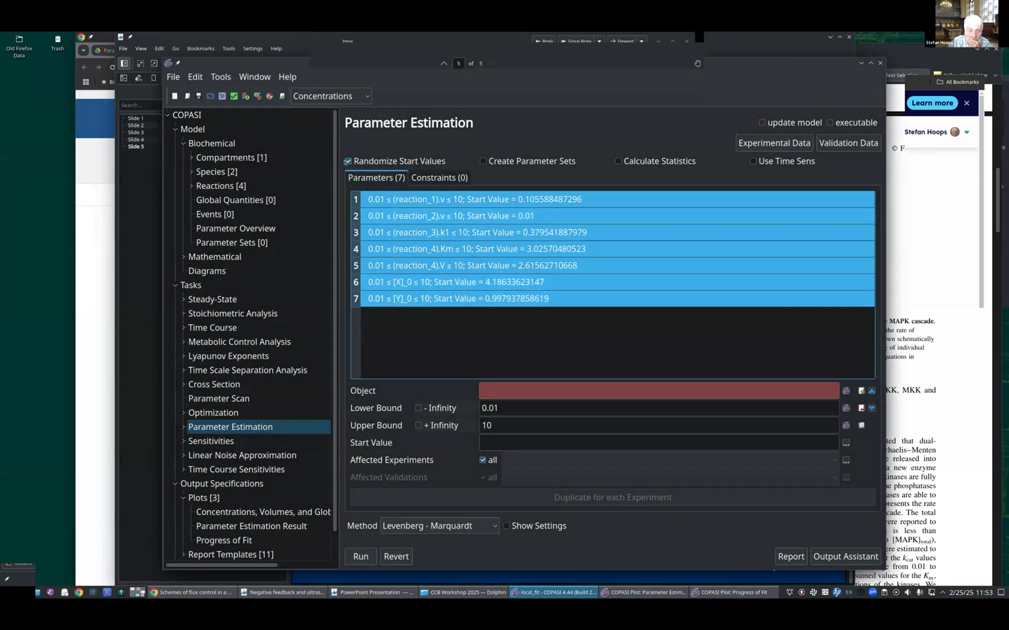
click(348, 161)
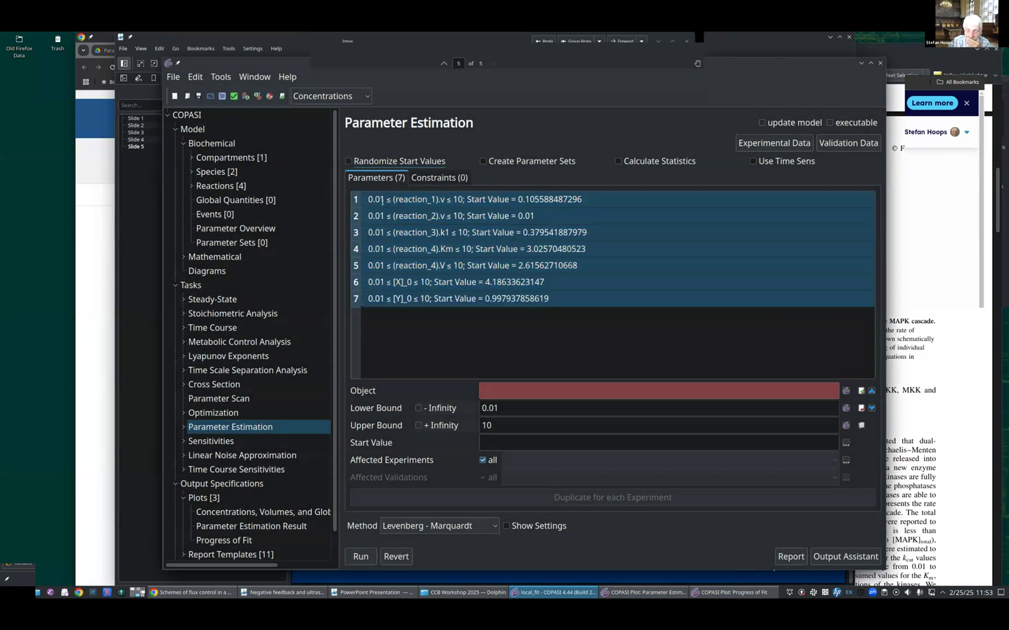
Step: Set the last row of Experiment_1 in the experimental data to 52 and accept the change
click(772, 145)
double_click(688, 262)
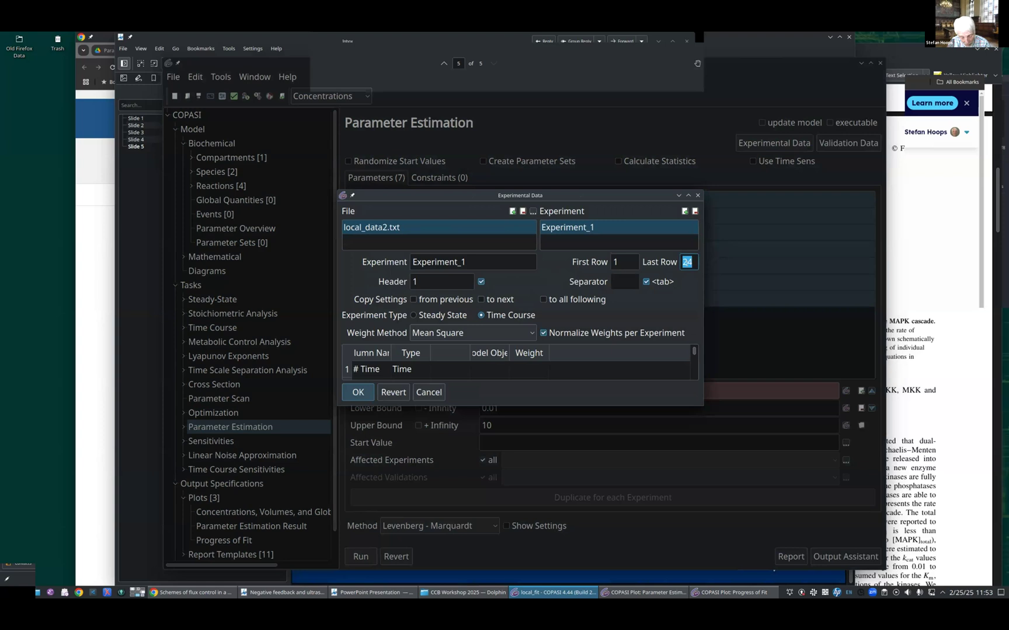
text(523)
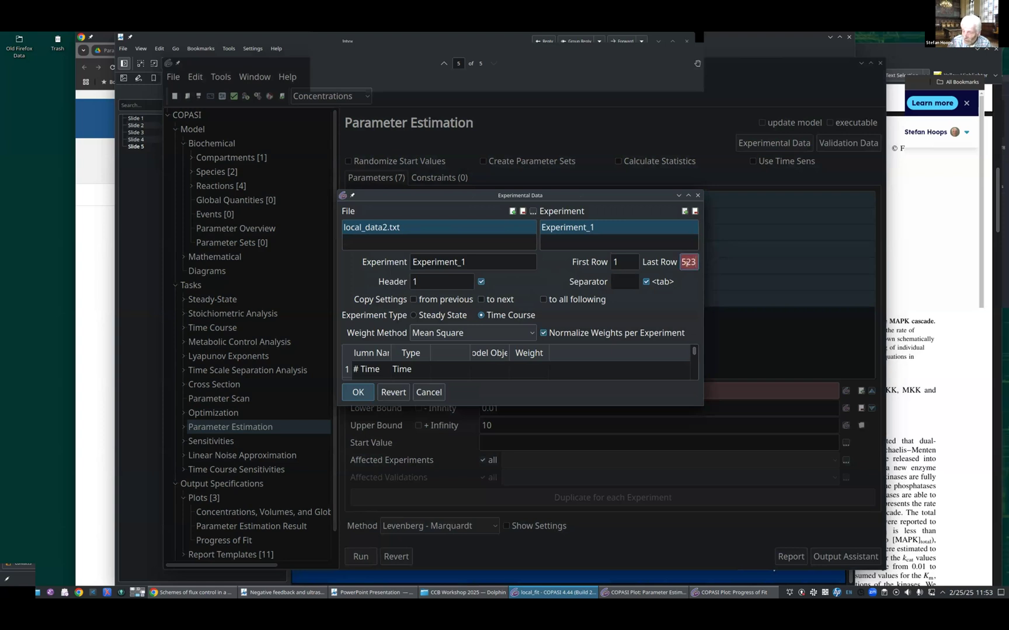
key(BackSpace)
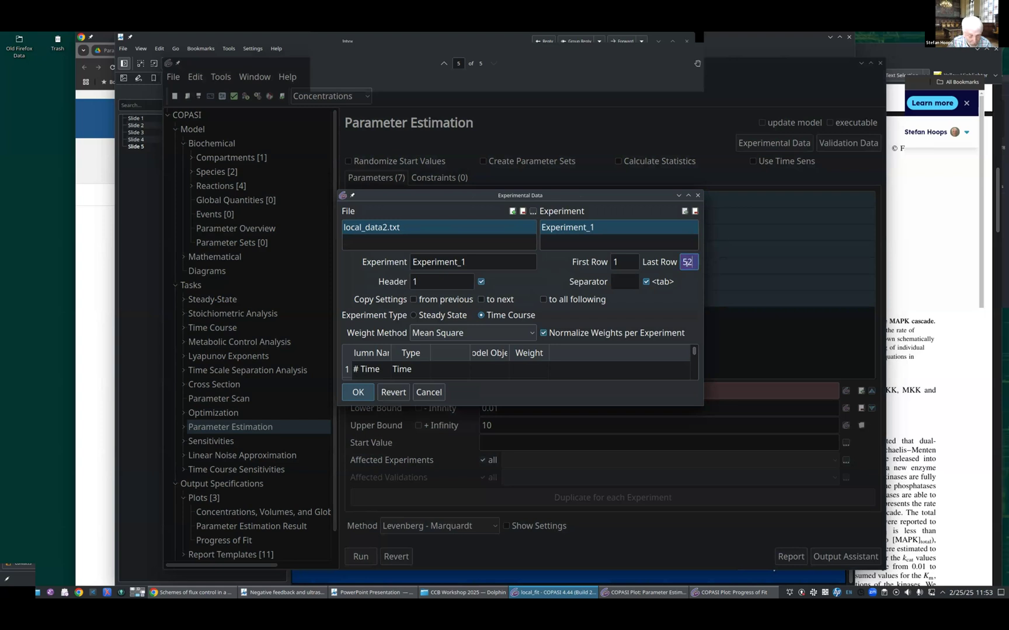
key(BackSpace)
text(3)
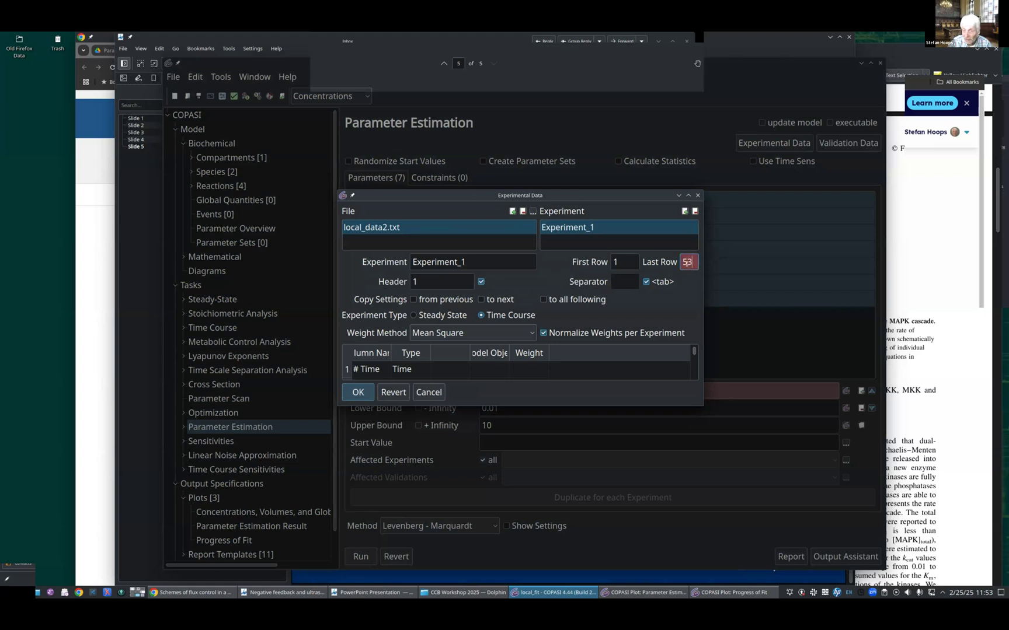
key(BackSpace)
text(2)
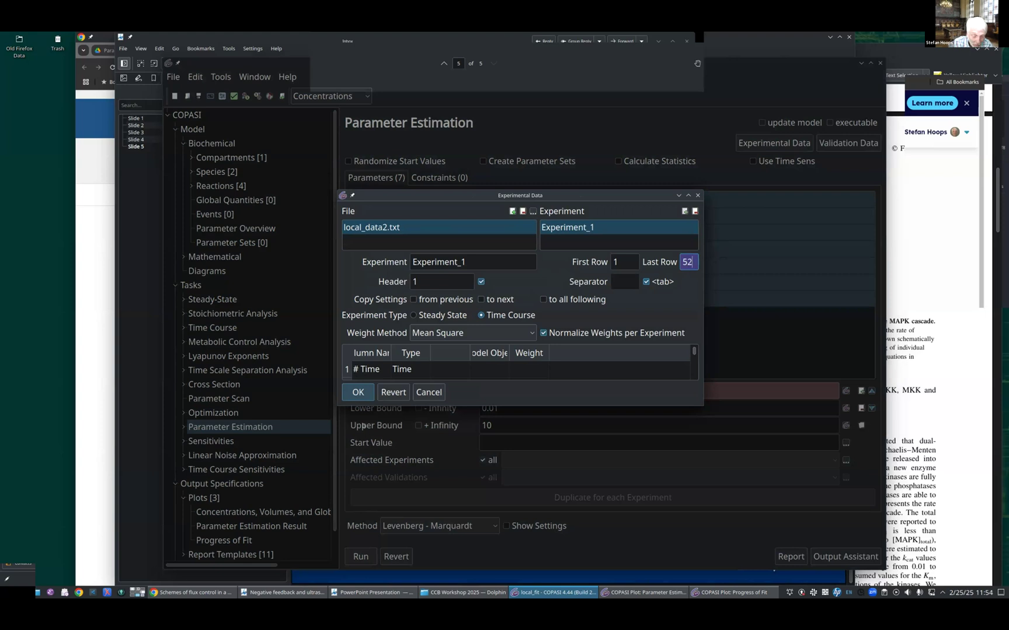
click(359, 394)
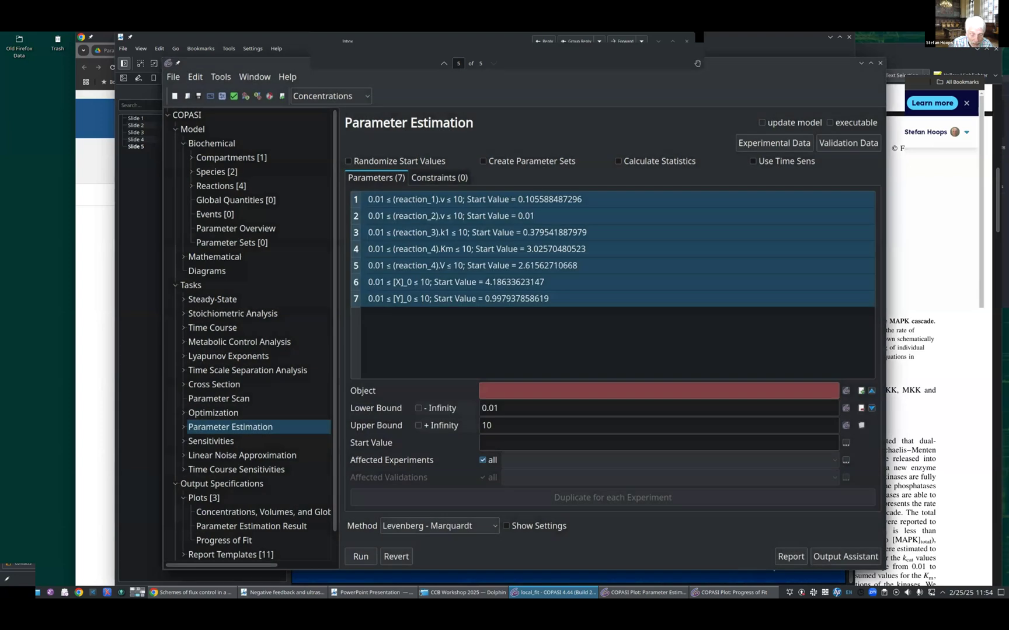
Step: Run the Levenberg - Marquardt estimation on the extended data, bring up the Parameter Estimation Result plot, and run the estimation again
click(357, 557)
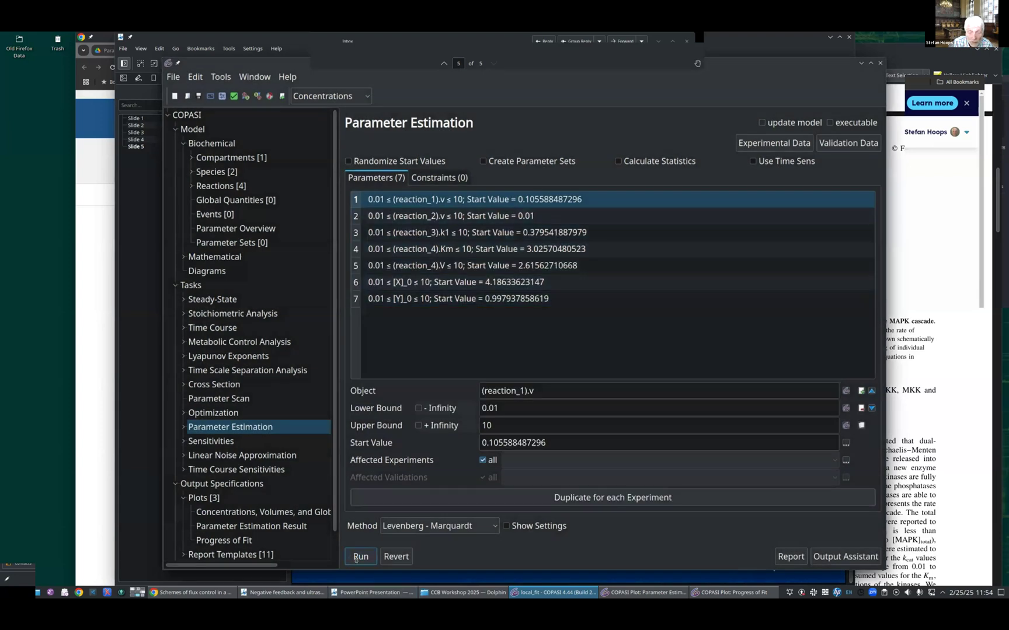
click(601, 596)
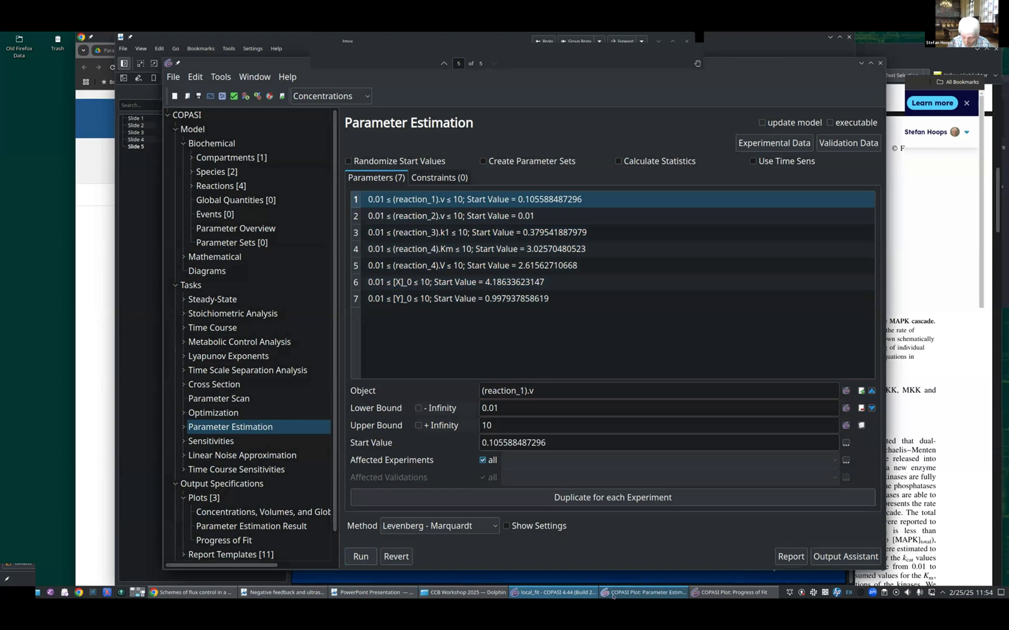
mouse_move(632, 597)
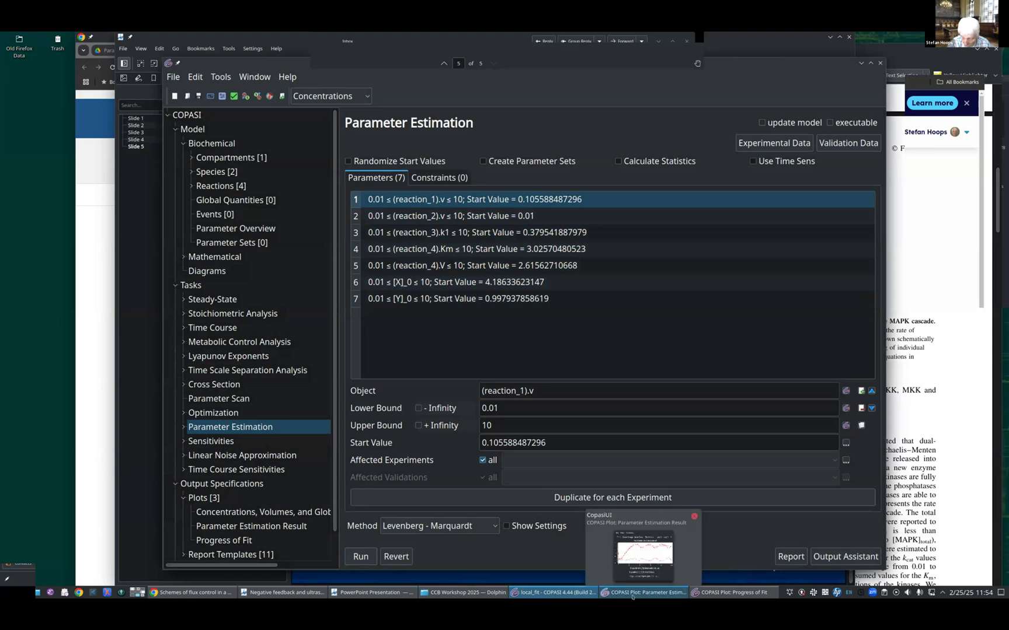
click(633, 594)
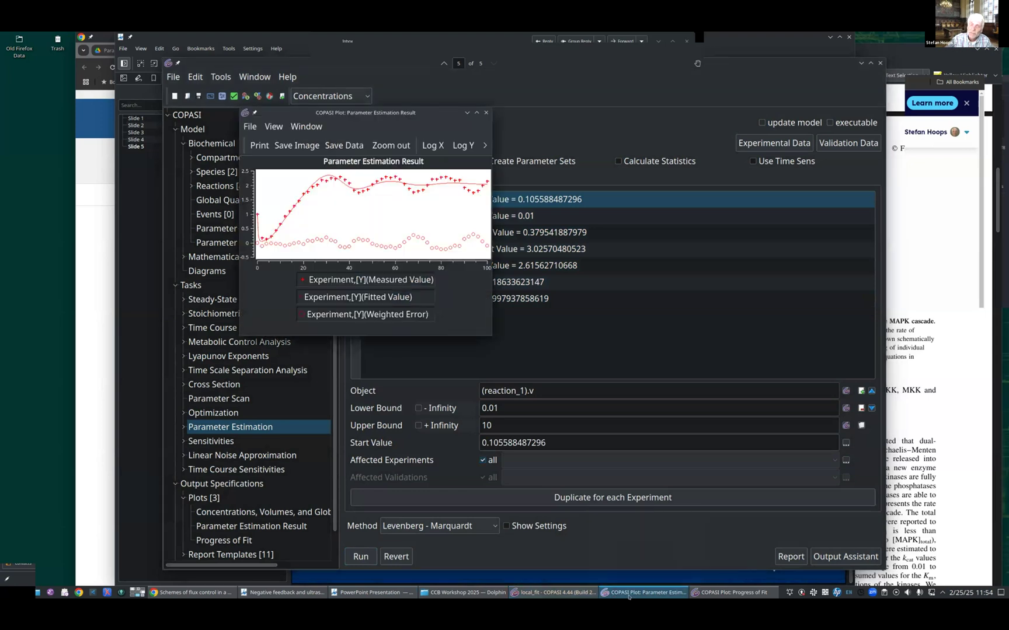
click(356, 558)
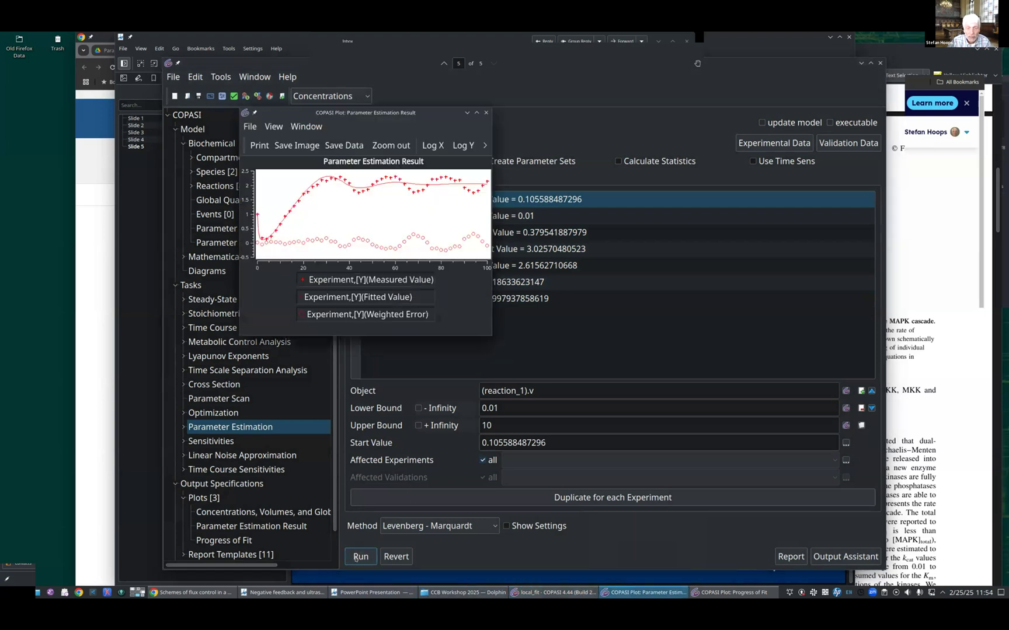